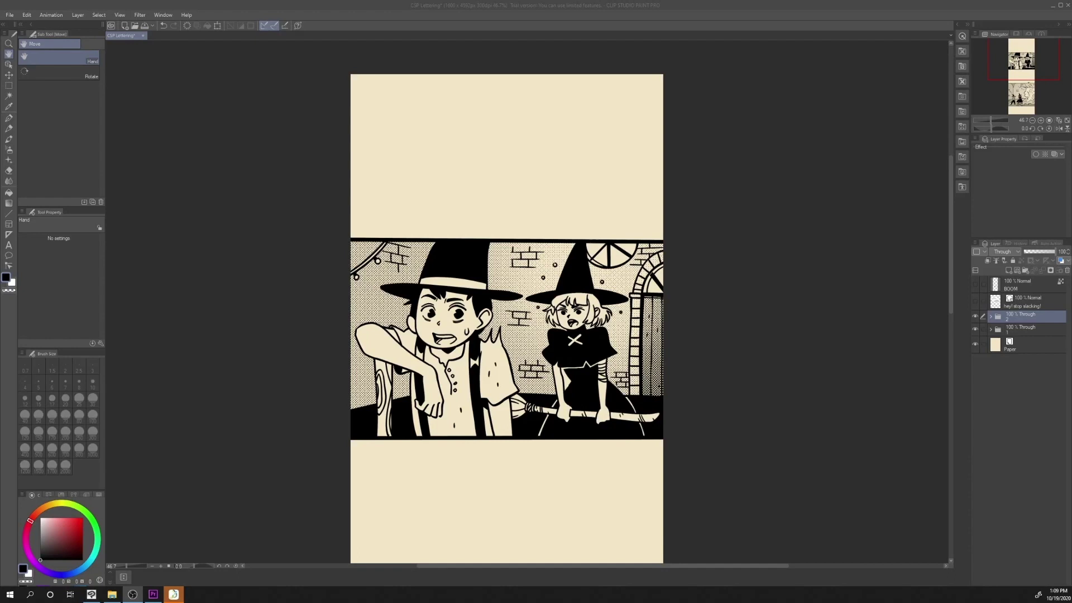
Choose the Text tool and set its font to Back Issues BB
left_click(9, 245)
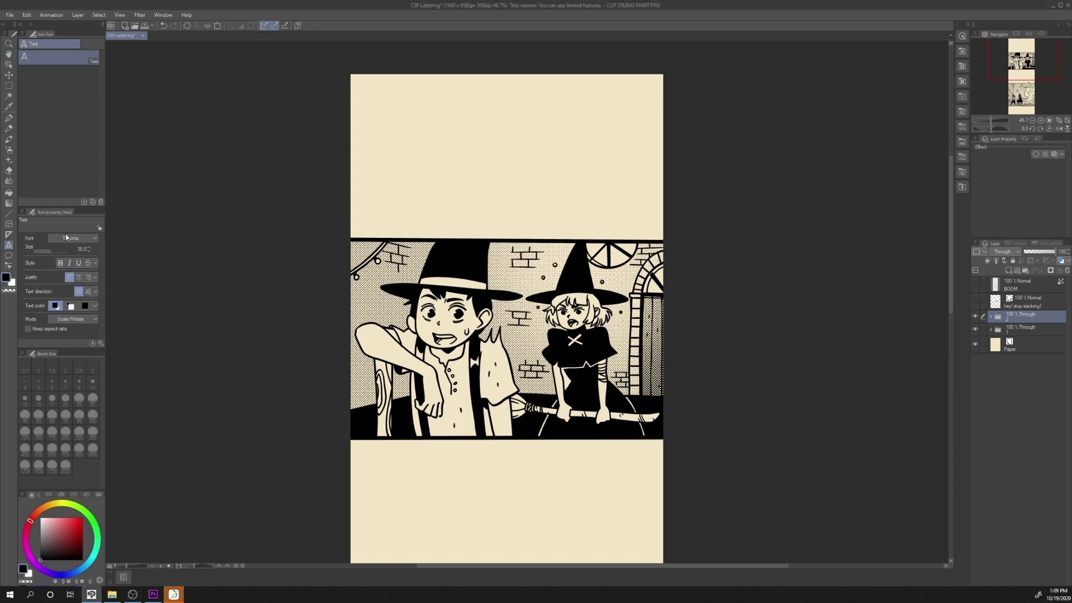
left_click(69, 239)
type("back")
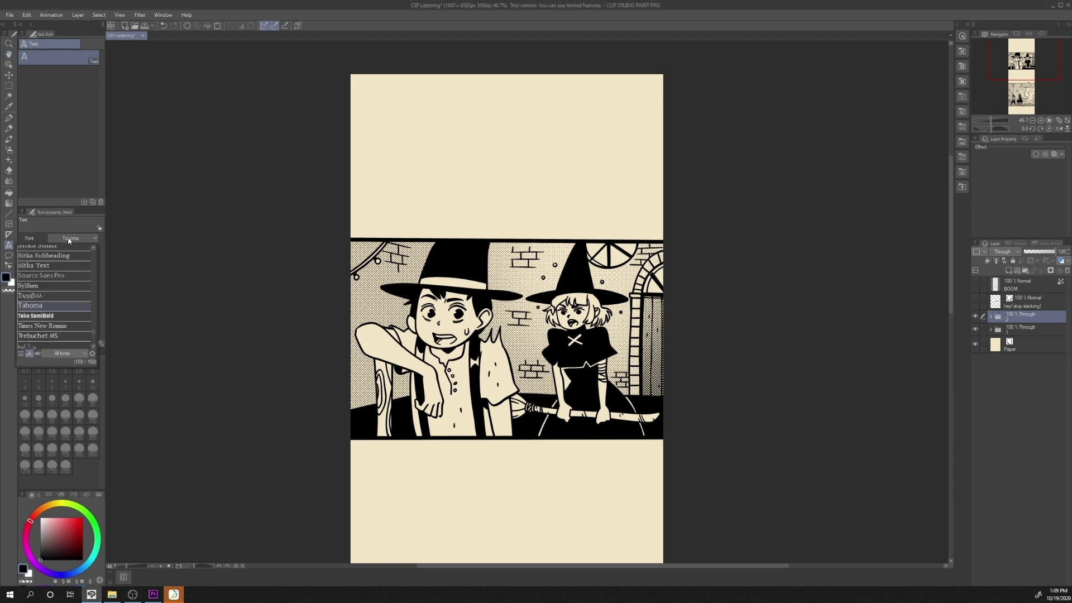
key("Return")
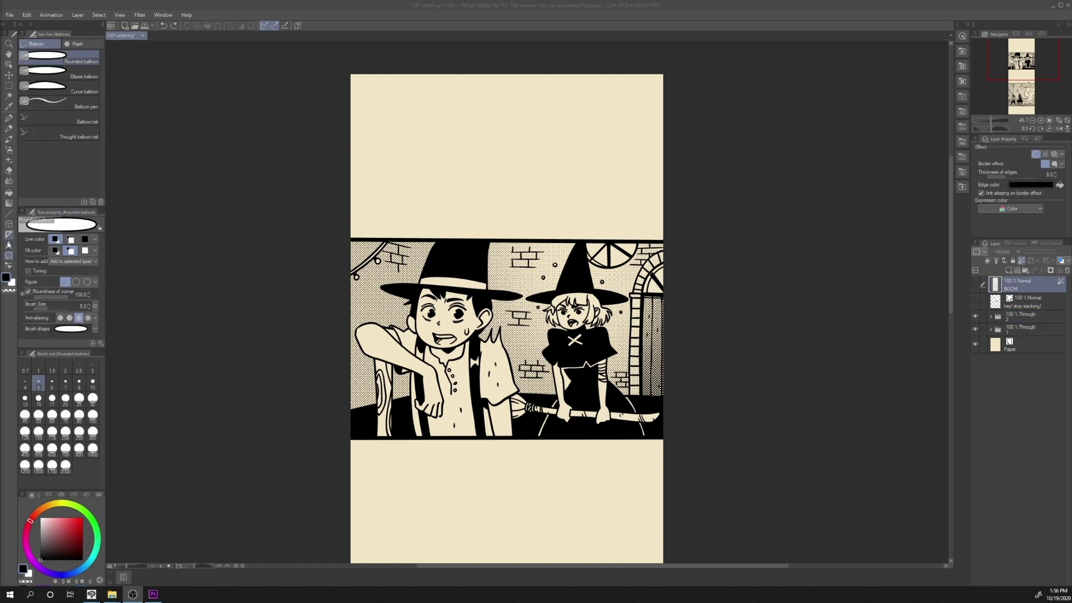
left_click(8, 244)
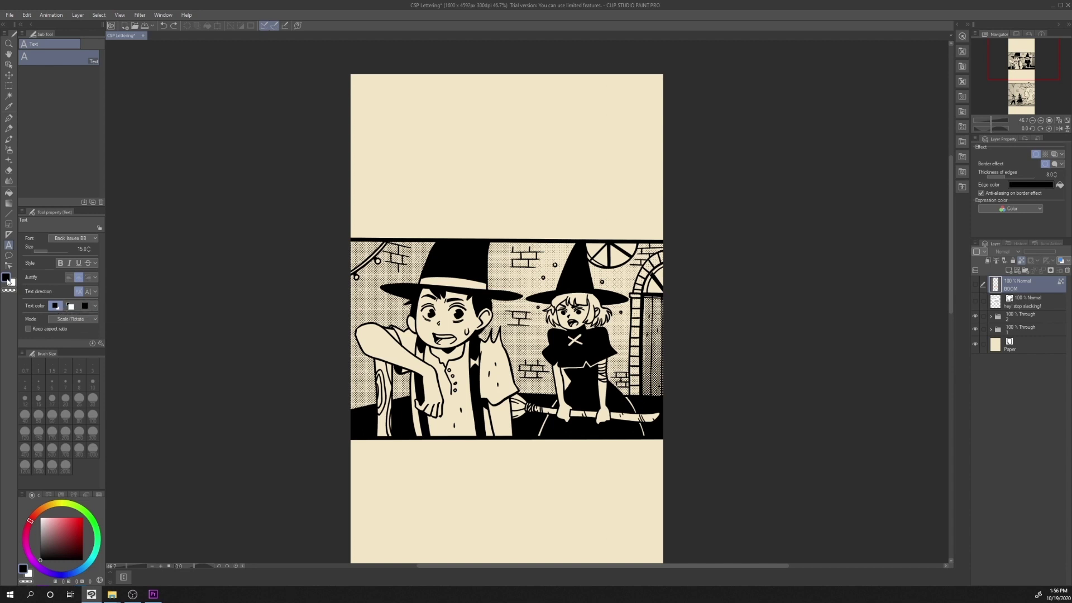
Paste 'HEY! STOP SLACKING!' into a new text box above the panel and commit it
left_click(413, 159)
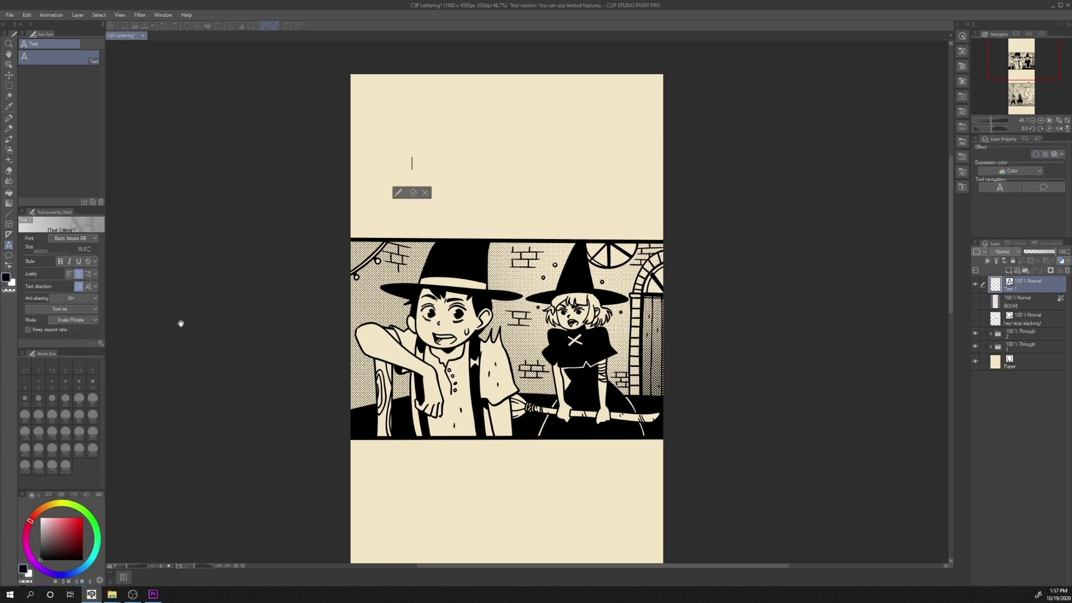
type("HEY! STOP SLACKING!")
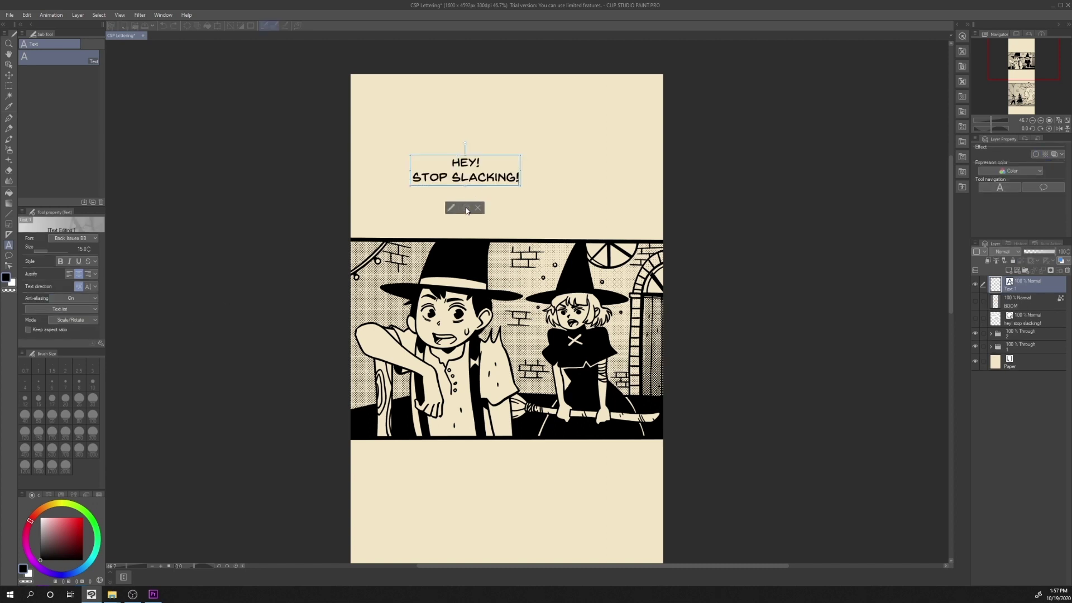
left_click(467, 208)
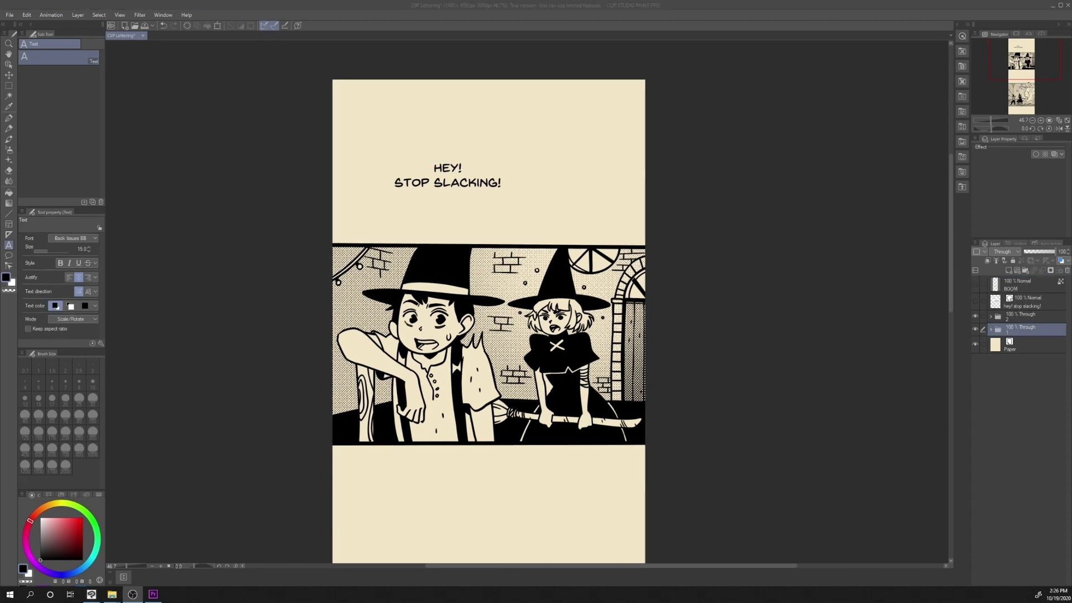
Select all of the HEY! STOP SLACKING! text and raise its horizontal ratio
left_click(75, 60)
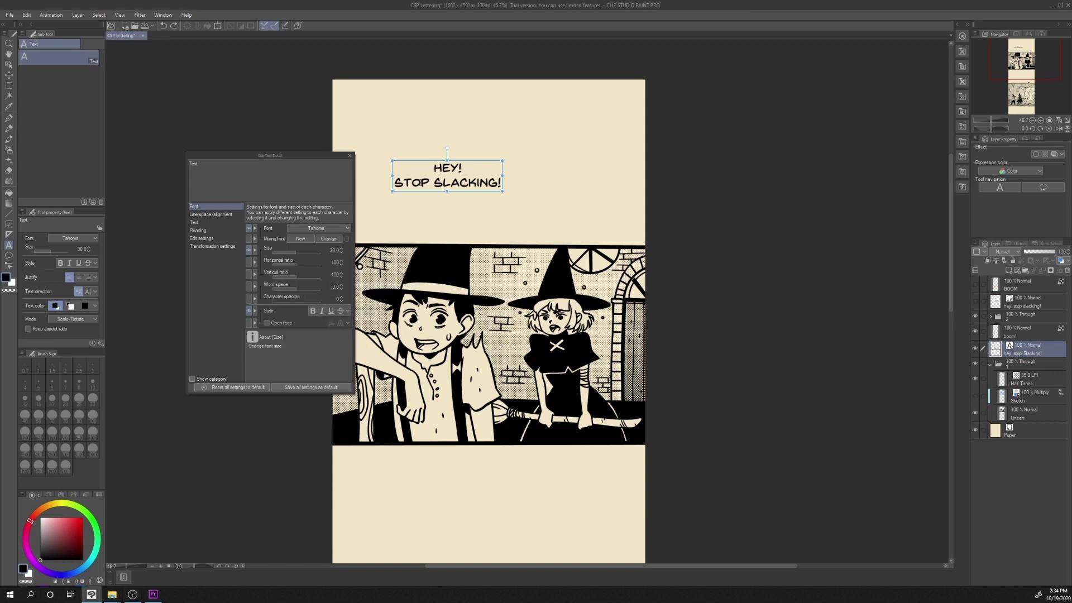
left_click(481, 182)
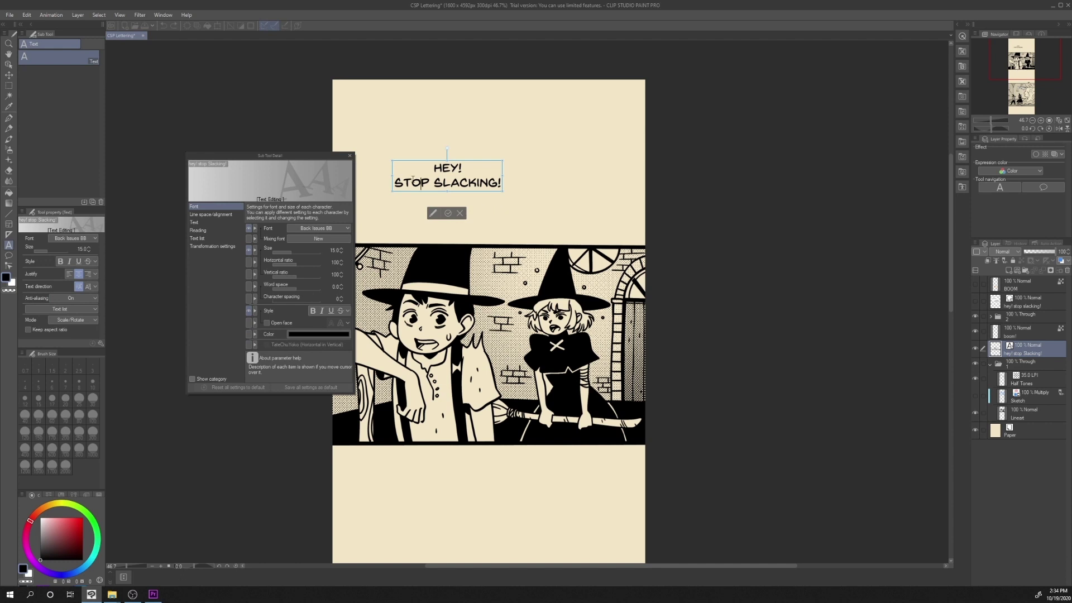
key("ctrl+a")
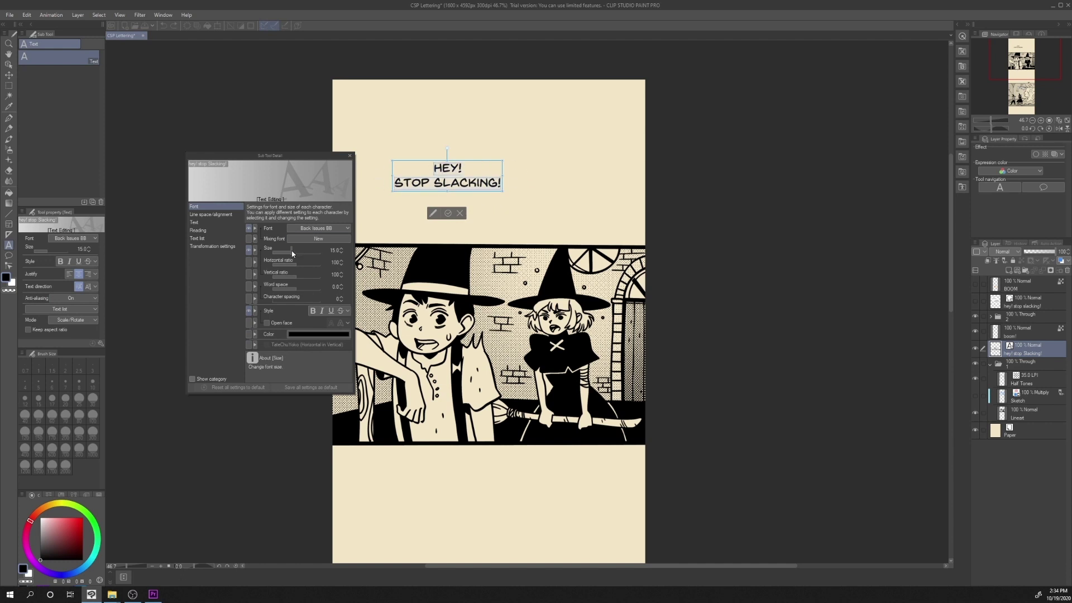
left_click_drag(295, 264, 307, 297)
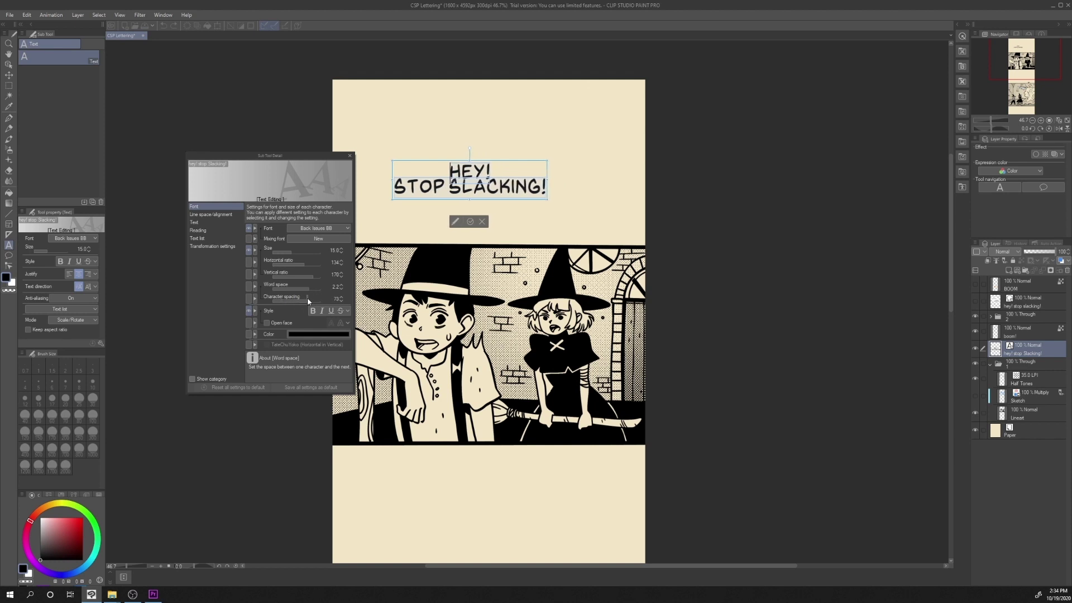
Commit and undo the stretched lettering, then show and hide Horizontal ratio in the quick settings
left_click(471, 223)
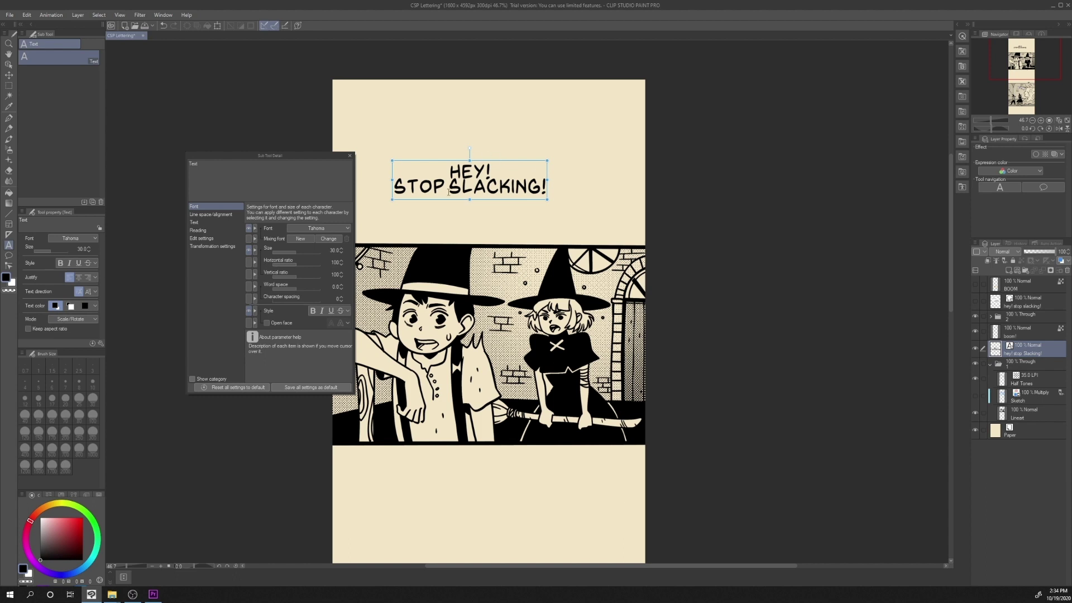
key("ctrl+z")
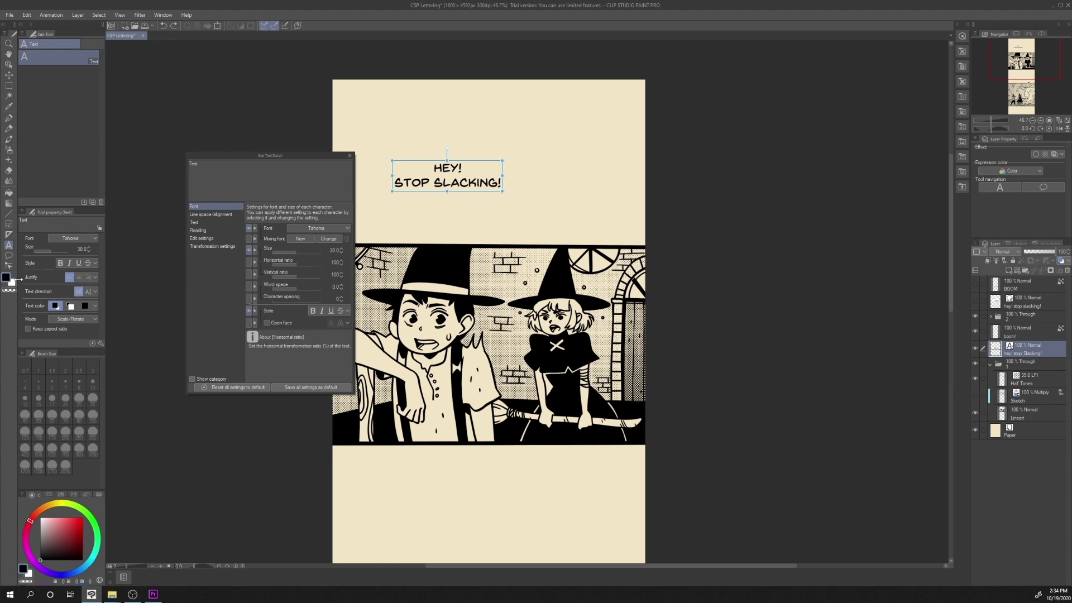
left_click(250, 263)
left_click(23, 251)
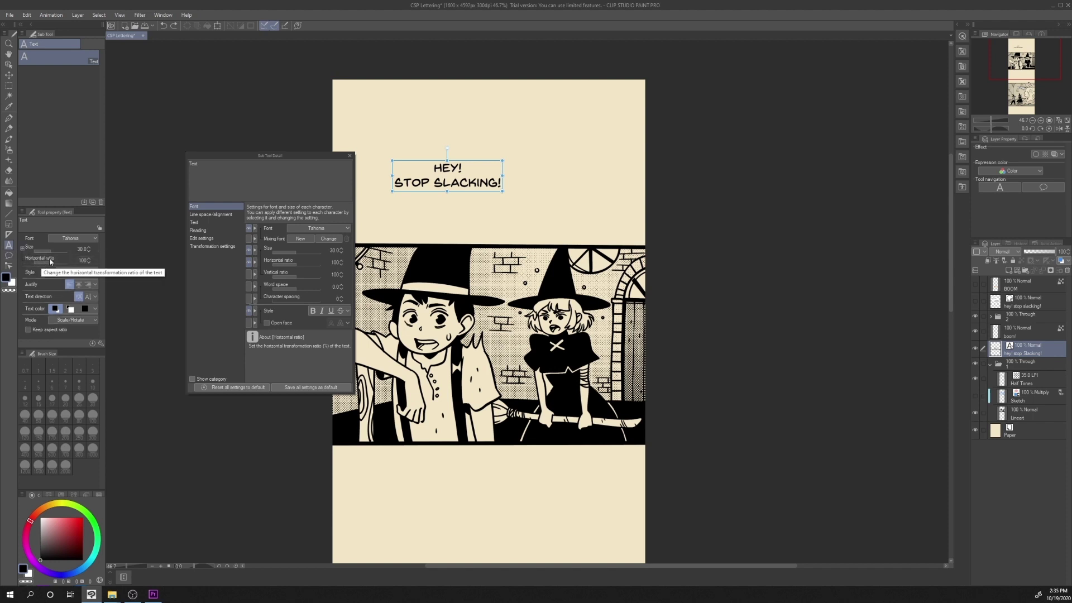
left_click(249, 262)
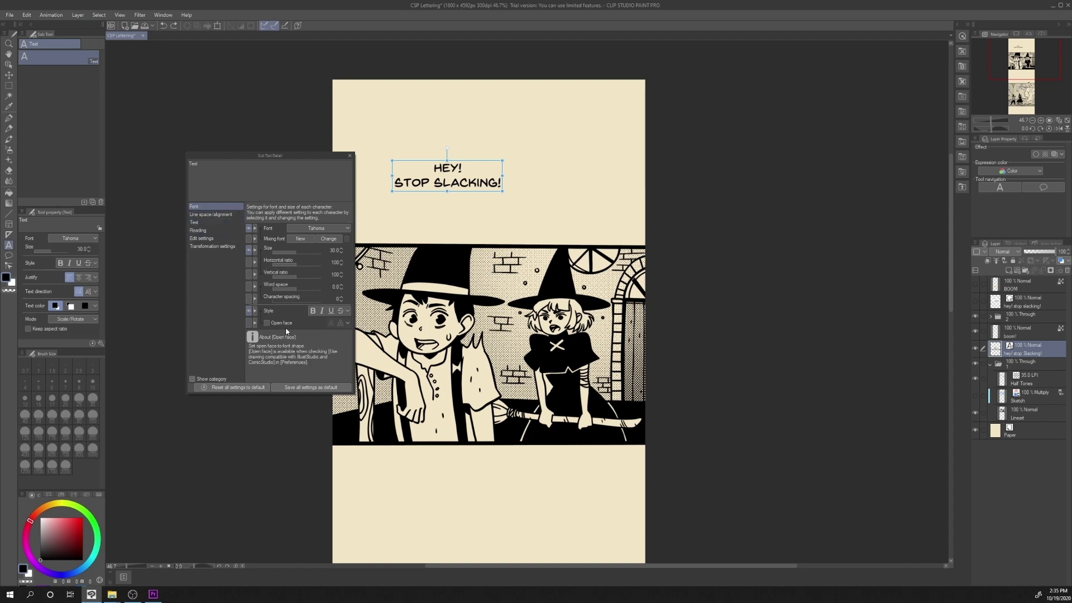
left_click(221, 216)
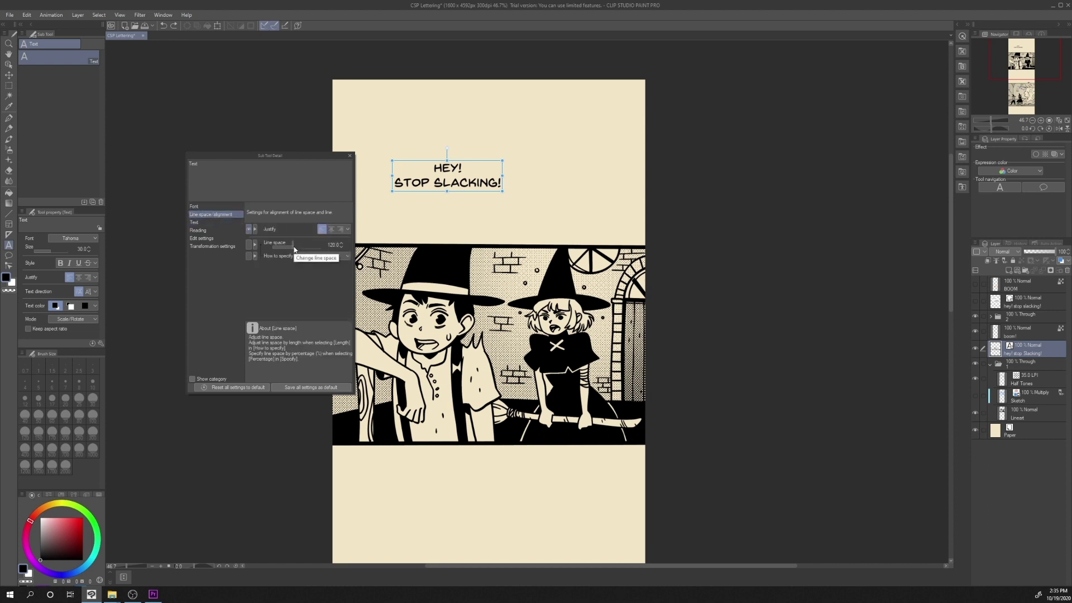
left_click_drag(296, 247, 313, 249)
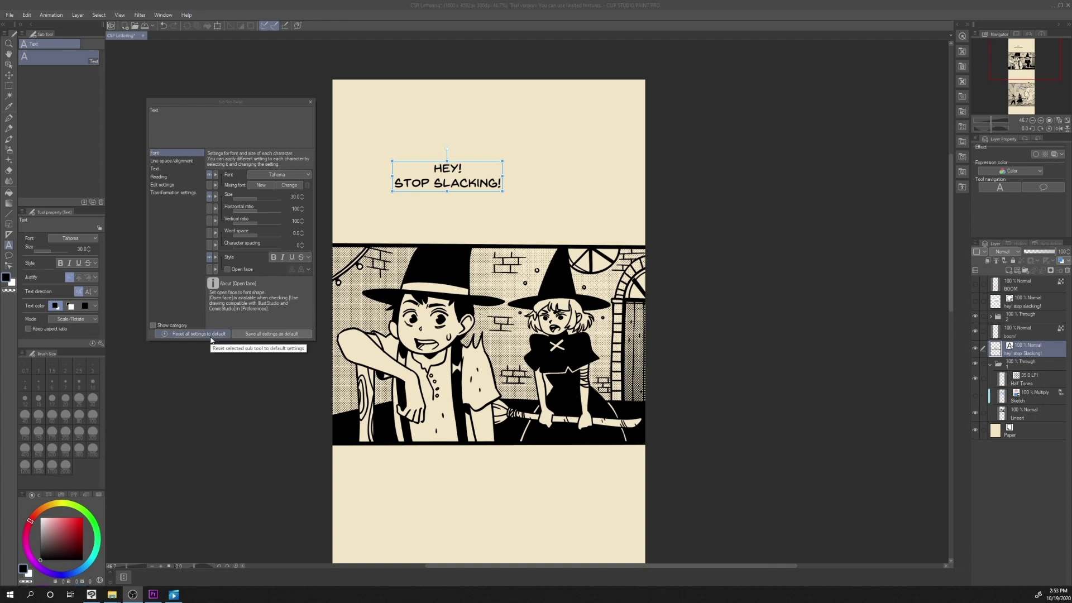
In Sub Tool Detail, choose Back Issues BB and enter a font size of 35
left_click(287, 175)
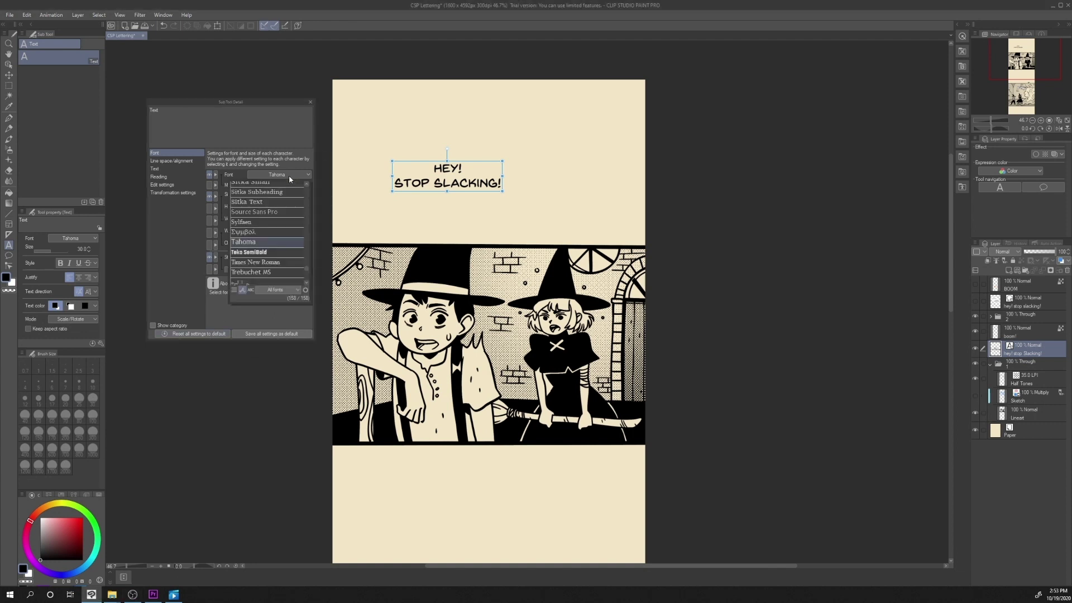
left_click_drag(307, 274, 308, 190)
left_click(280, 206)
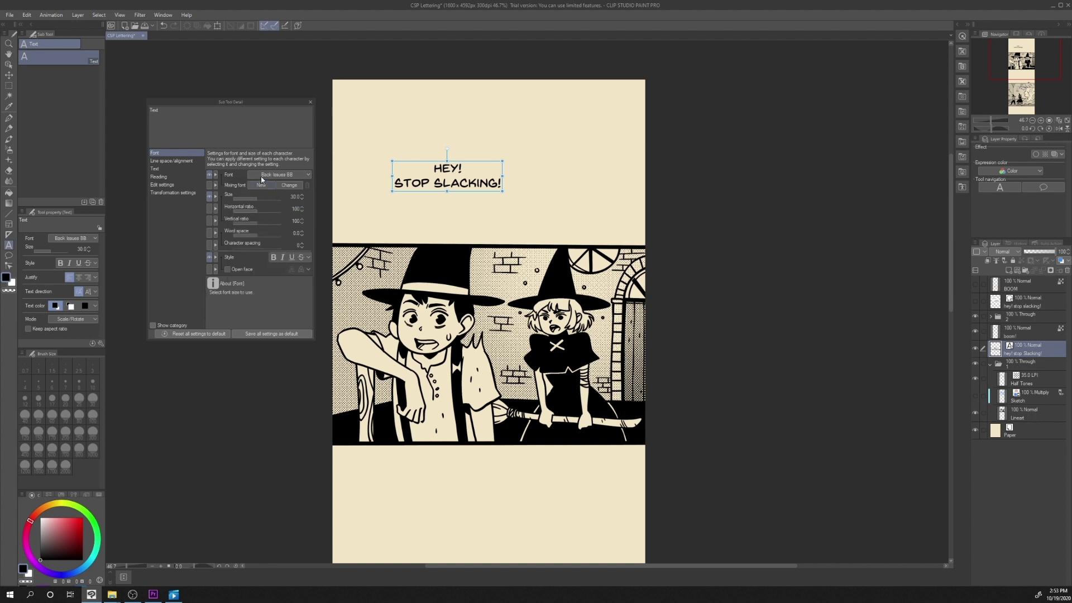
left_click(294, 197)
type("35")
key("Return")
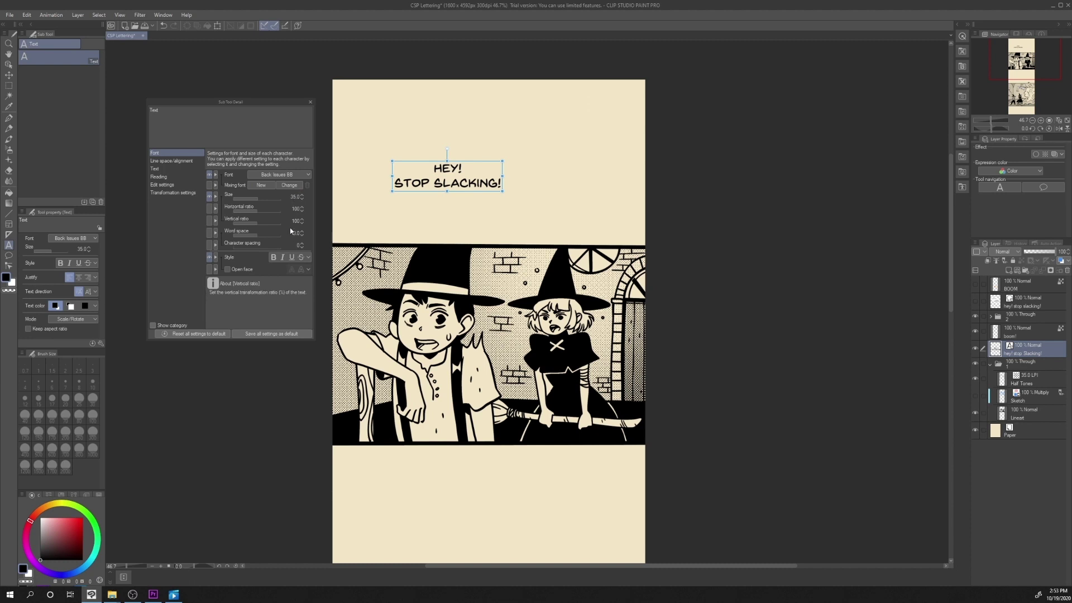
Save the current text tool as a Custom Font copy, then reset the plain Text preset
left_click(93, 202)
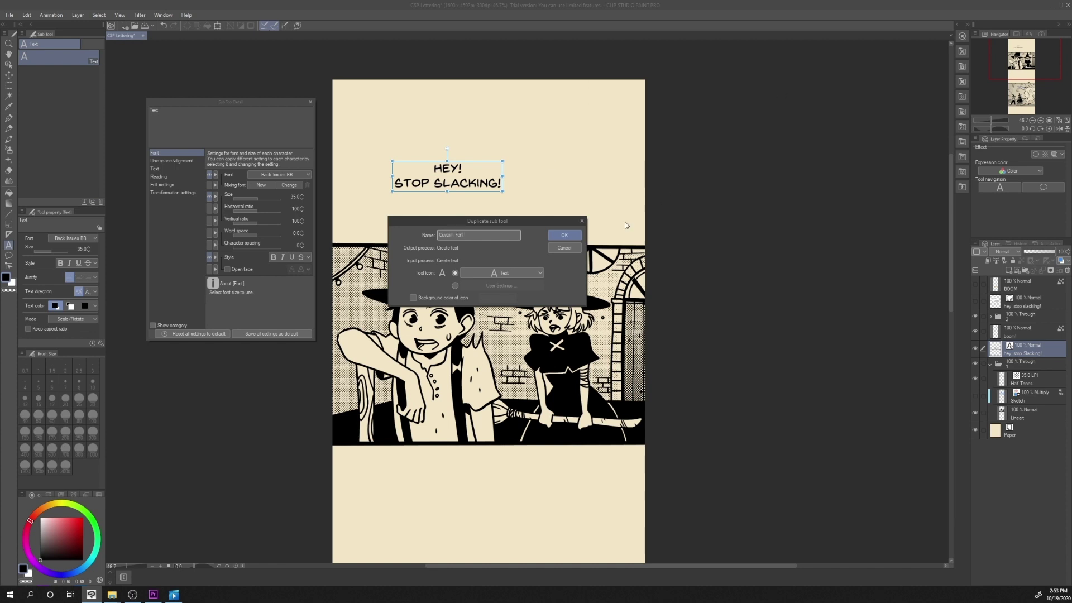
left_click(565, 235)
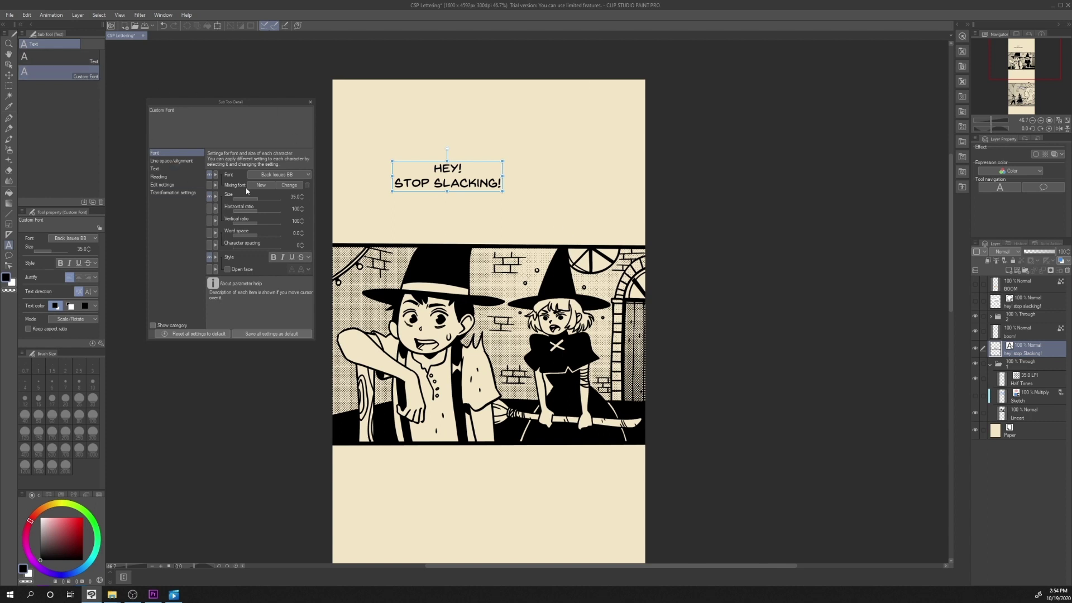
left_click(76, 58)
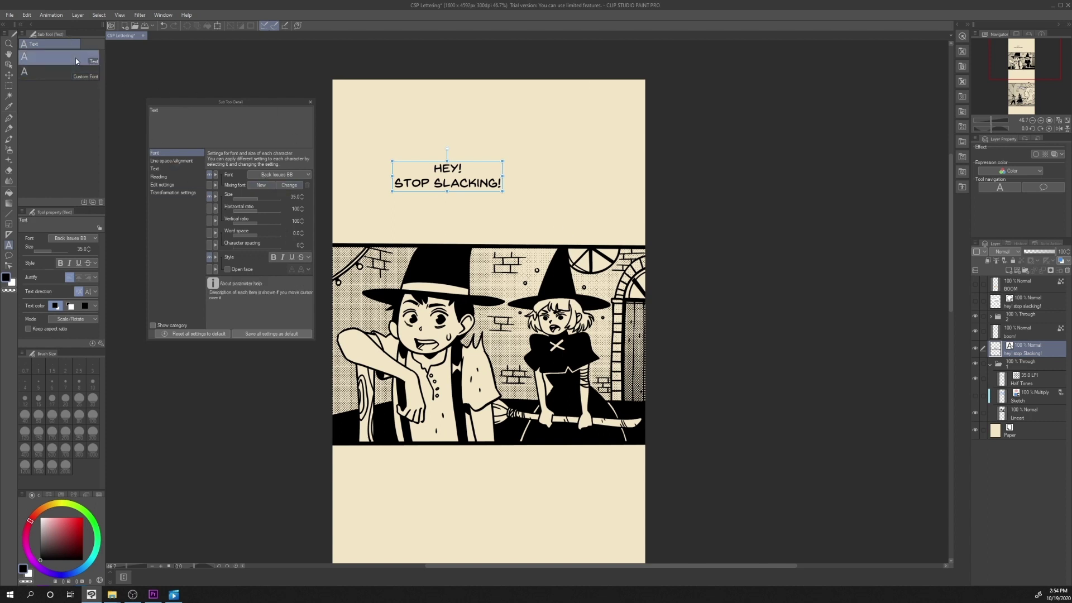
left_click(203, 334)
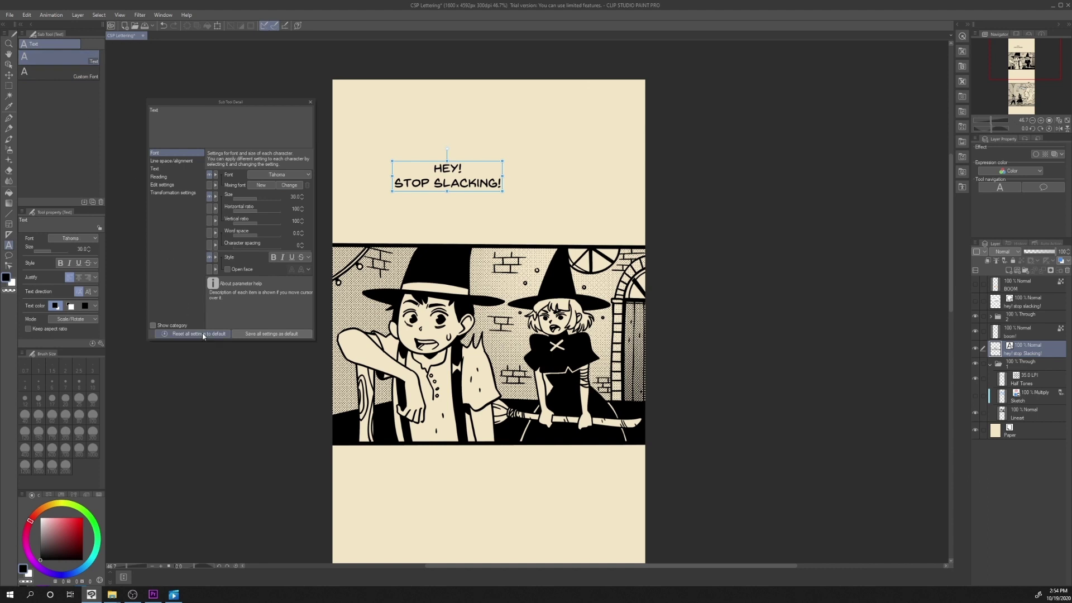
left_click(310, 103)
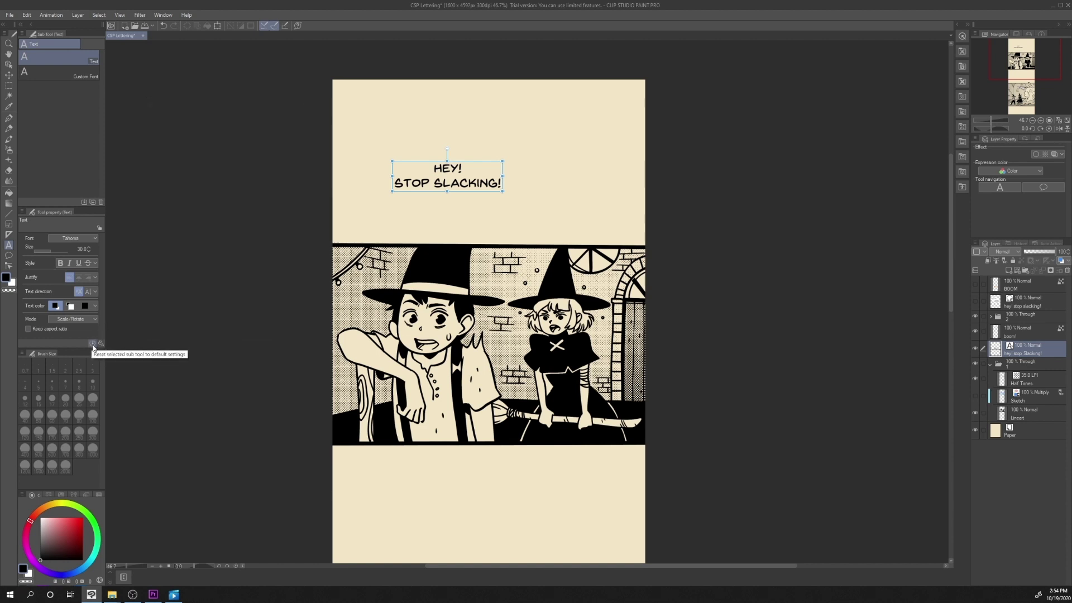
Select the Back Issues BB preset, then pick the Rounded balloon with a white fill
left_click(90, 77)
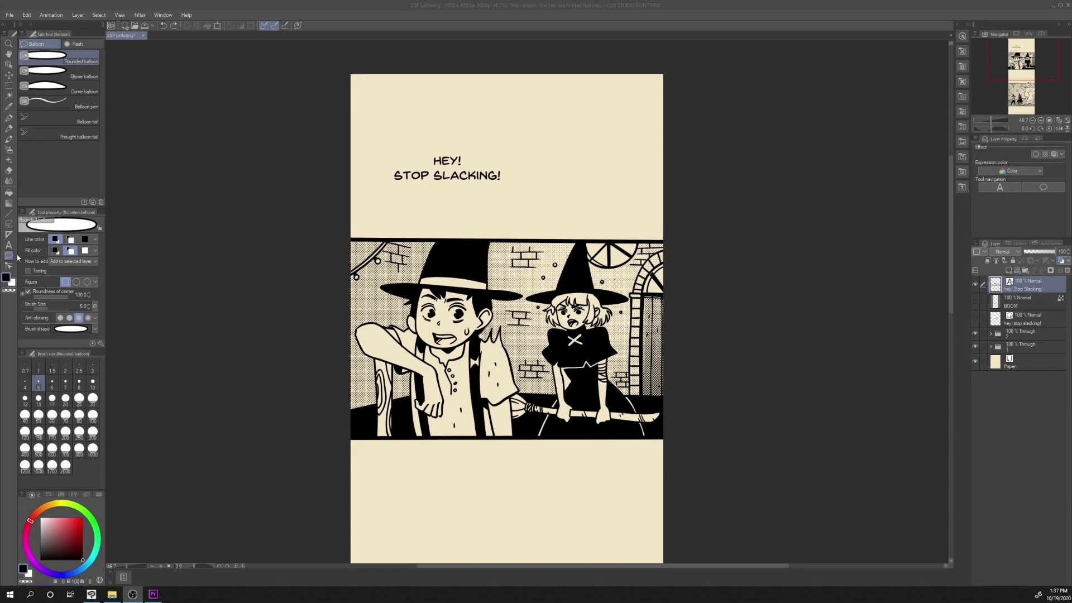
left_click(78, 63)
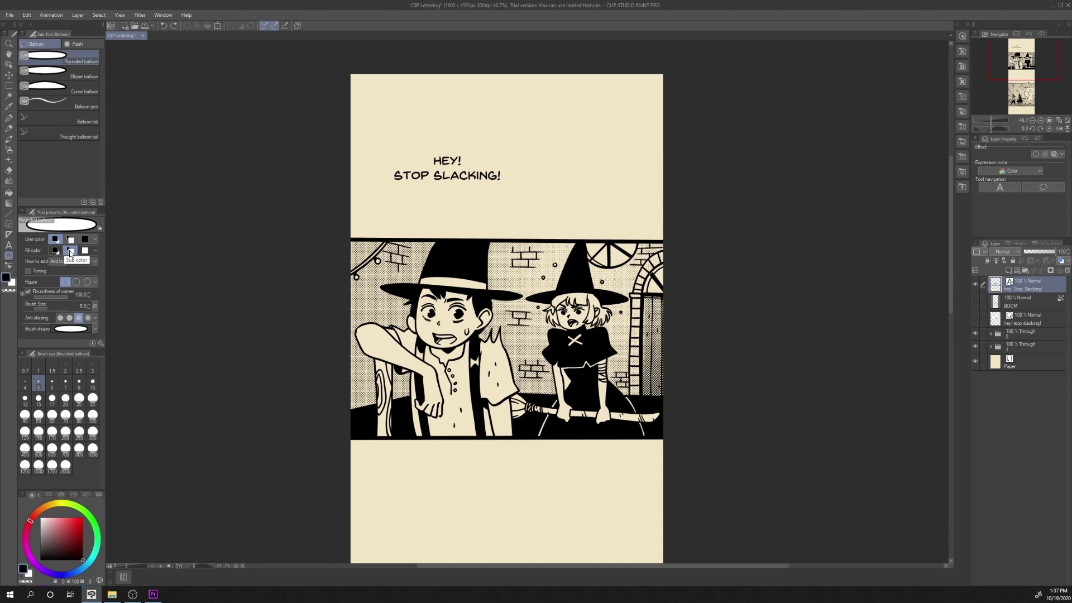
left_click(70, 252)
Drag a rounded balloon around the HEY! STOP SLACKING! lettering
left_click_drag(376, 144, 524, 199)
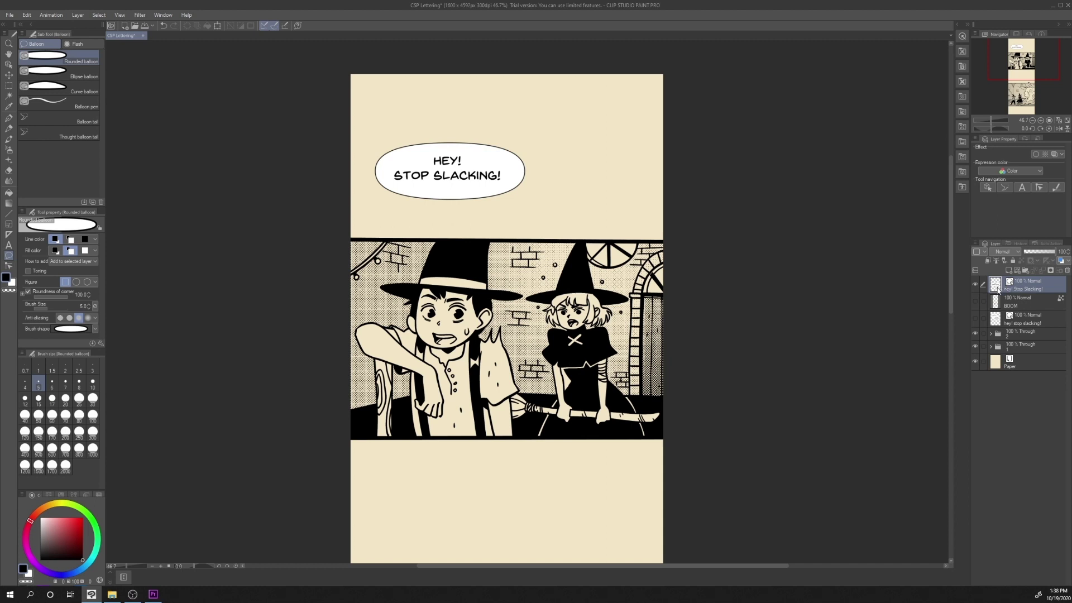
Choose Balloon tail with a width of 30 and draw a tail down toward the witch
left_click(88, 122)
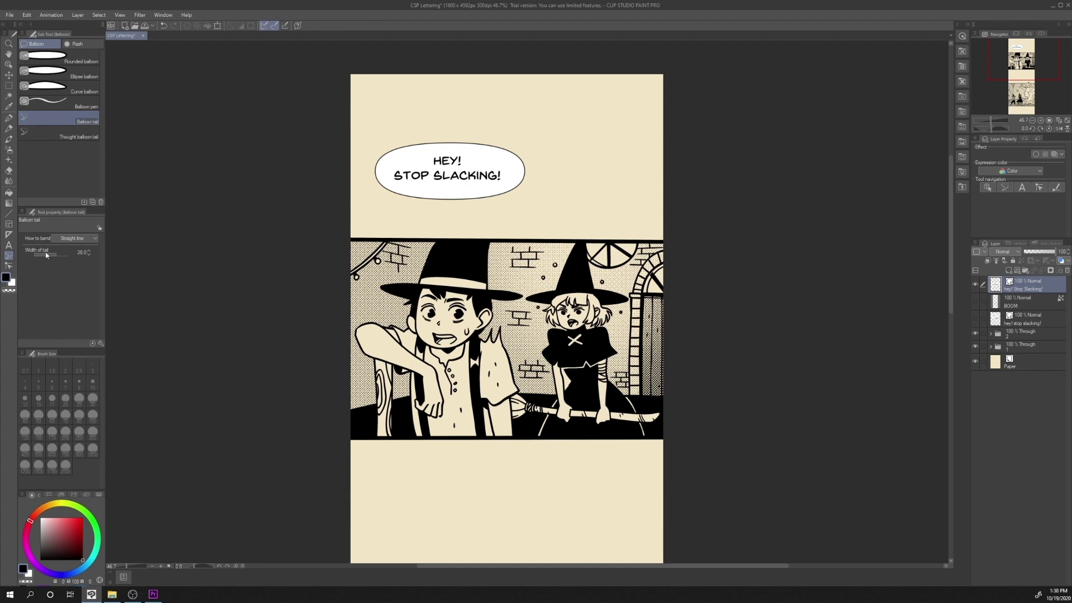
left_click(80, 252)
key("Return")
left_click_drag(471, 191, 508, 227)
Move the balloon down over the panel's top edge and set its outline thickness to 10
left_click(9, 65)
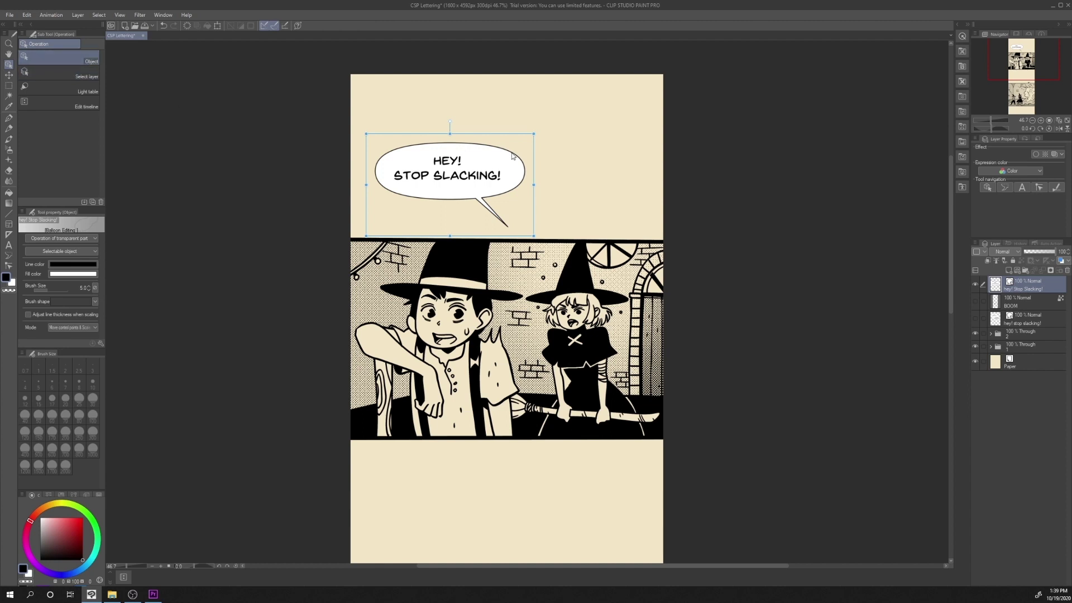
left_click_drag(509, 159, 548, 215)
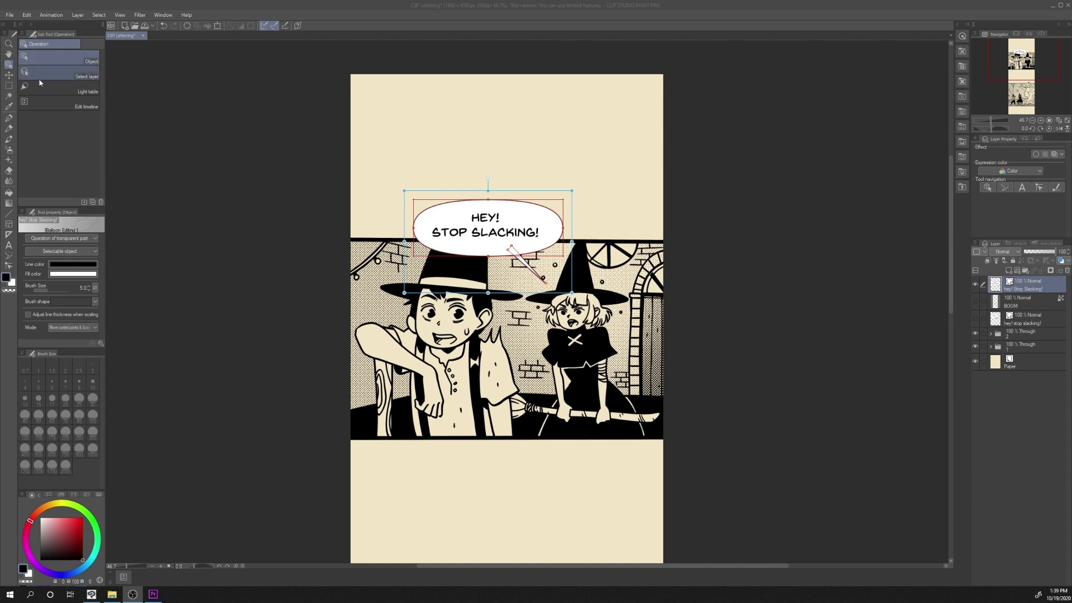
left_click(8, 65)
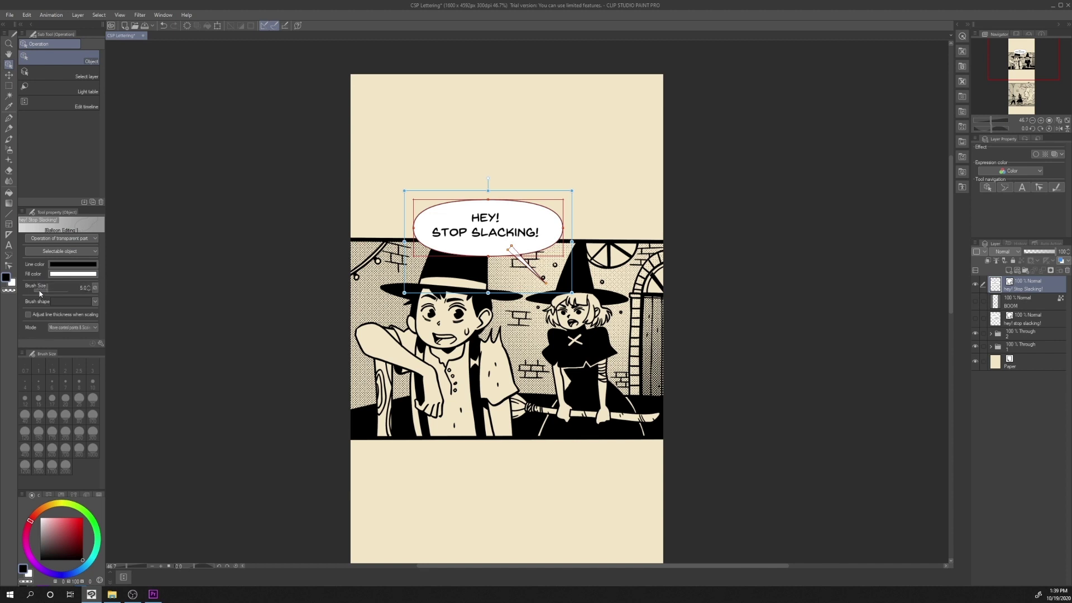
left_click(83, 288)
type("10")
key("Return")
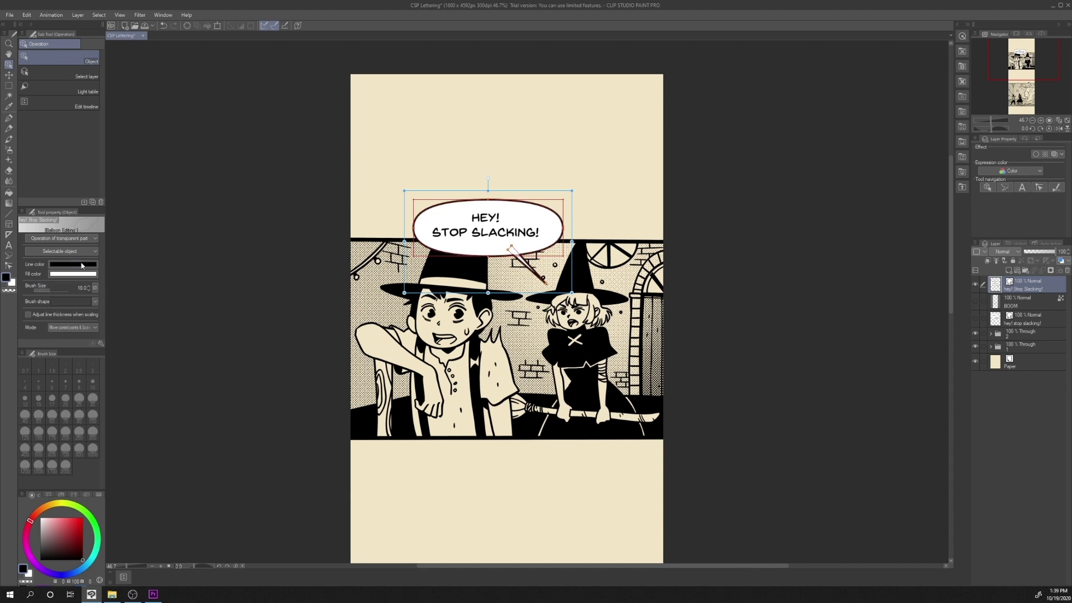
Try a bright red balloon fill, then set the fill back to white
left_click(69, 276)
left_click_drag(478, 273, 549, 224)
left_click(628, 236)
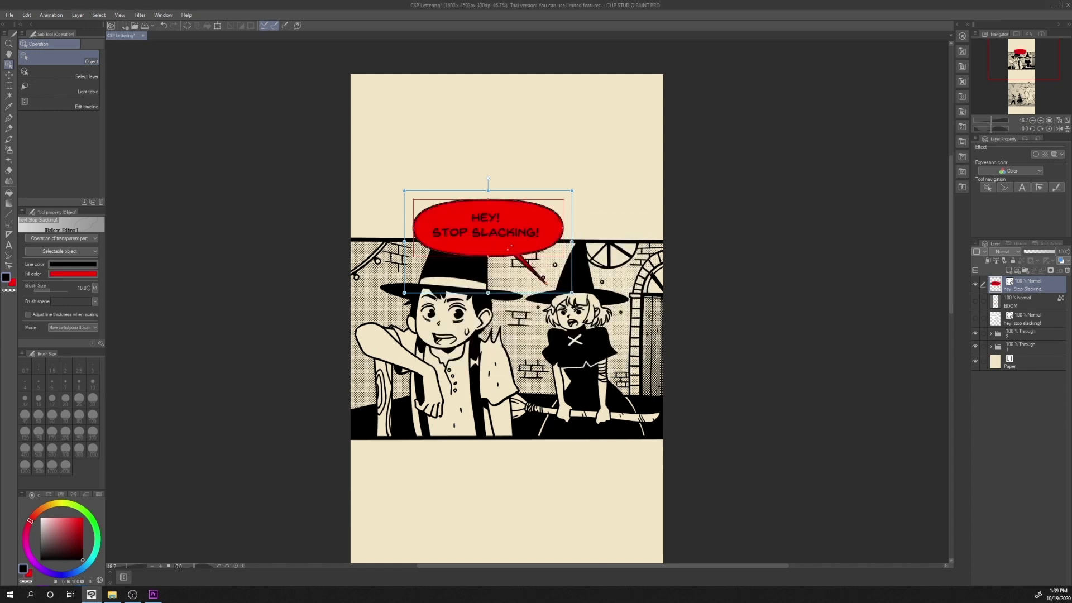
left_click(75, 274)
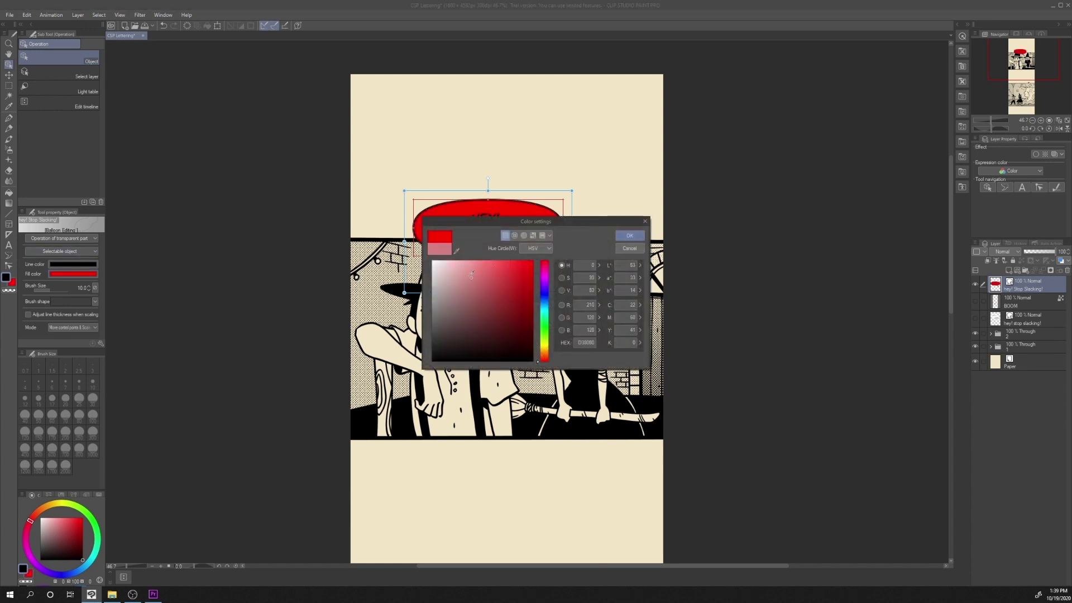
left_click(630, 236)
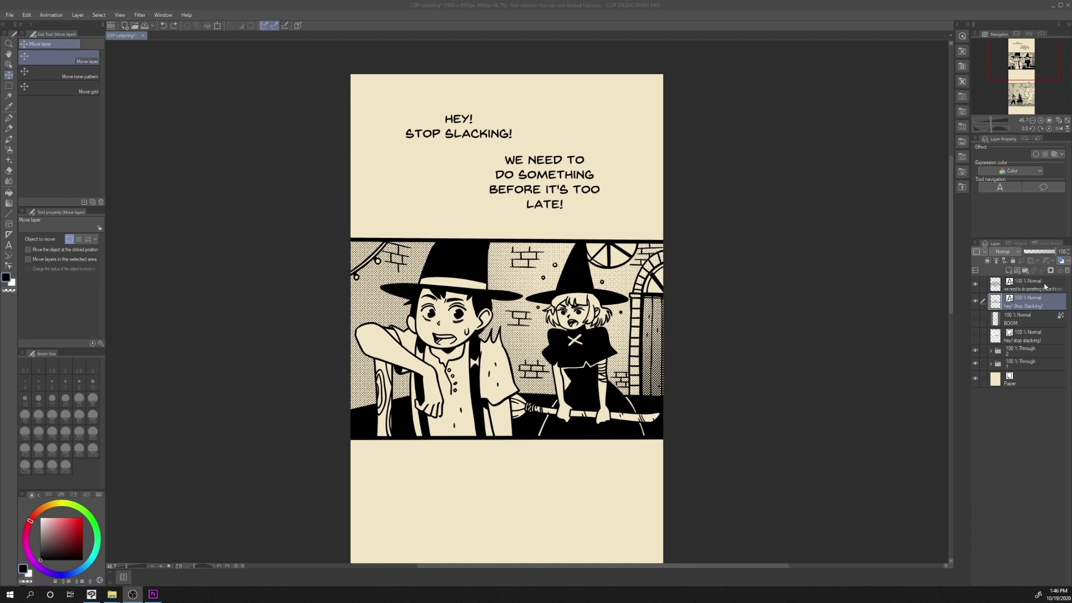
Select both dialogue text layers and merge them with Merge selected layers
left_click(1045, 287, "ctrl")
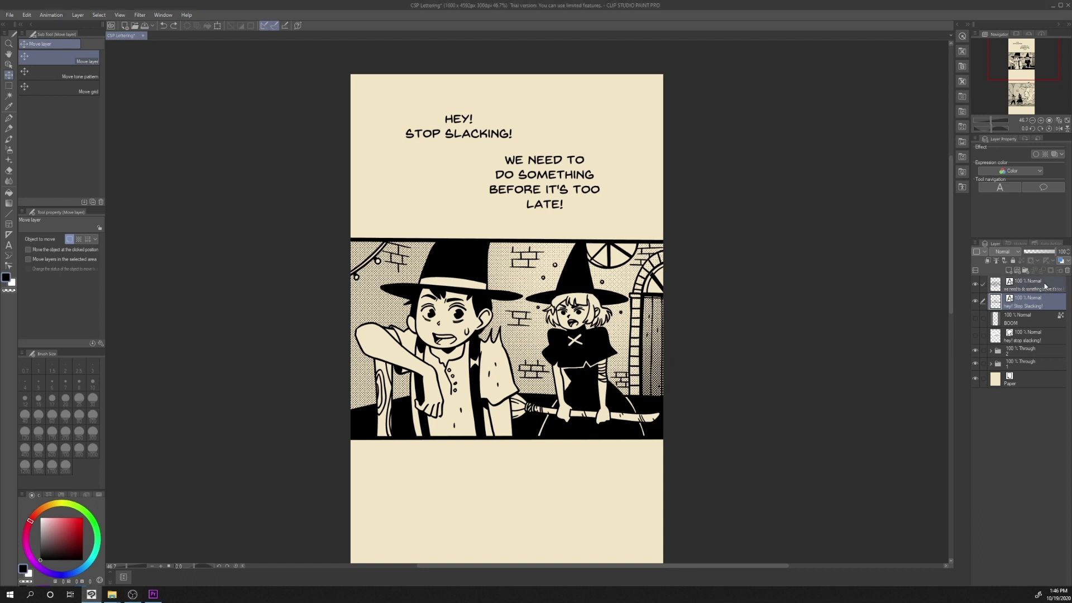
right_click(1045, 287)
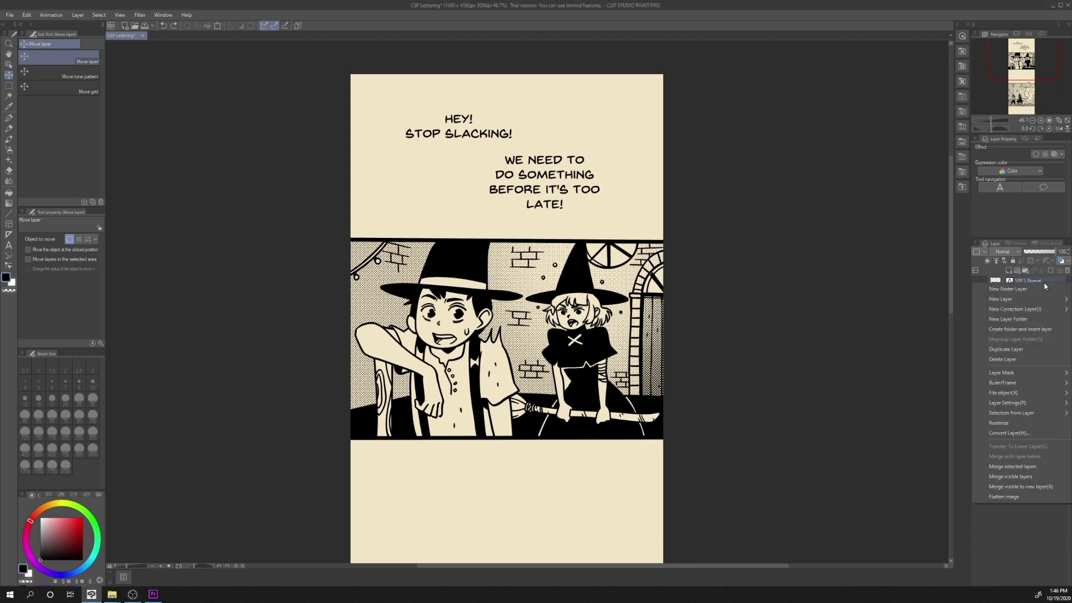
left_click(1020, 468)
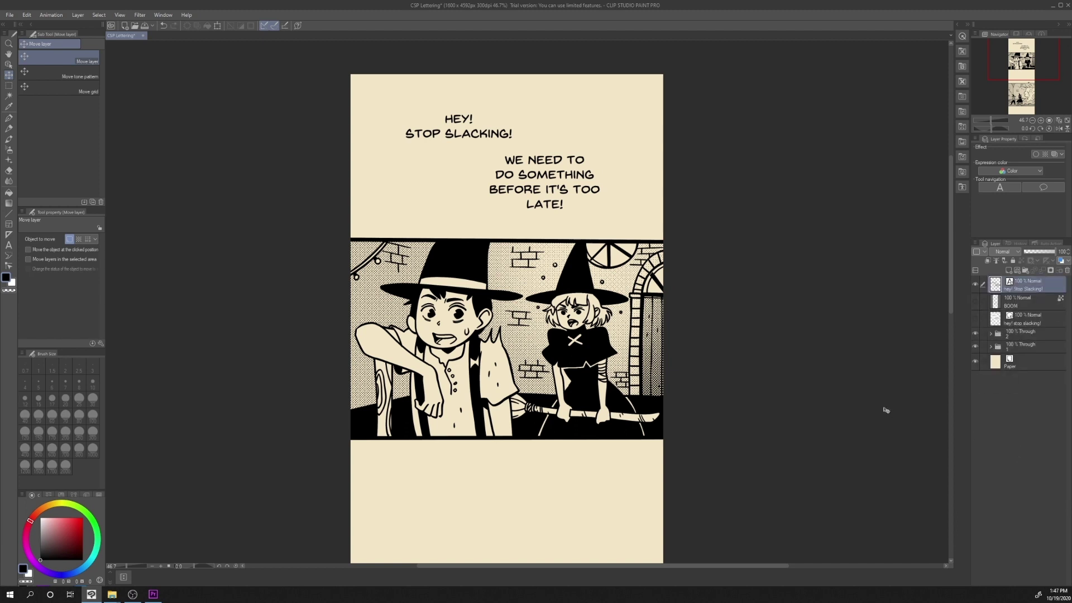
Draw joined rounded balloons around both dialogue blocks, with a tail pointing to the witch's hat
left_click(9, 255)
left_click(75, 63)
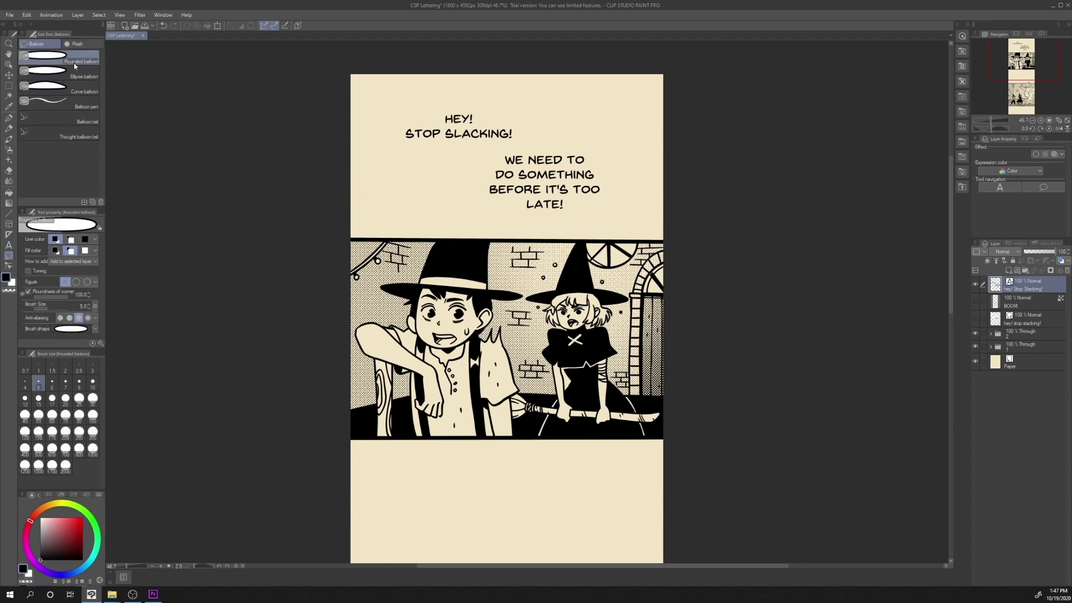
left_click_drag(388, 99, 536, 160)
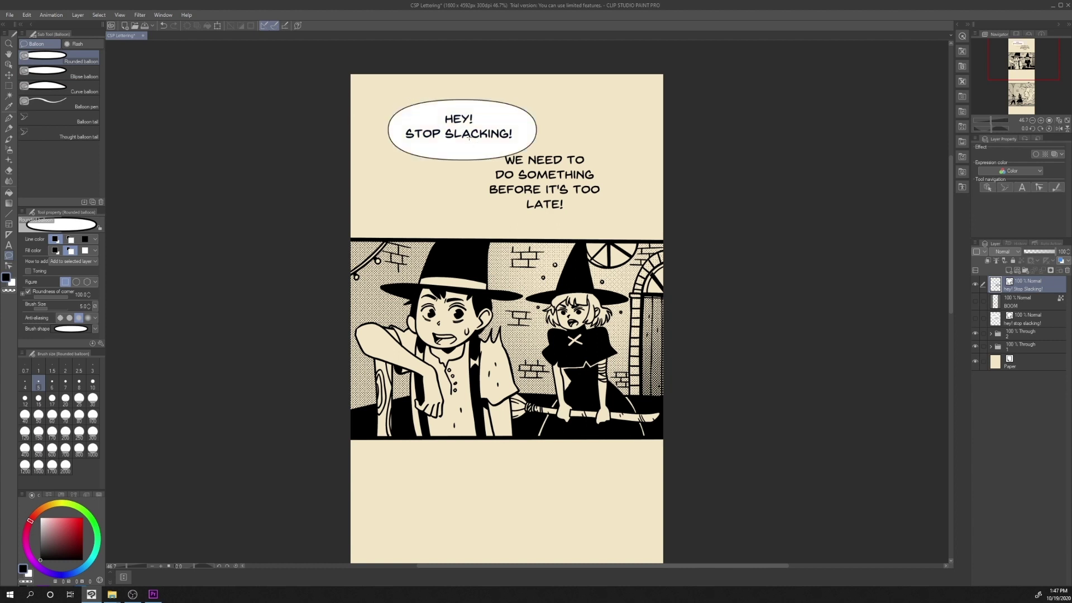
left_click_drag(468, 136, 620, 225)
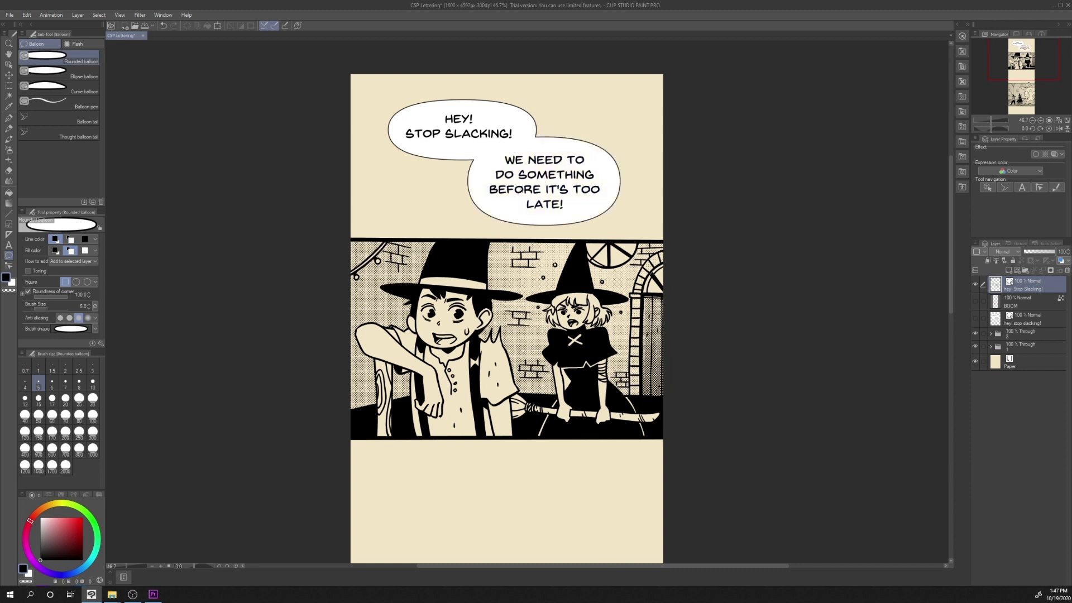
left_click(77, 122)
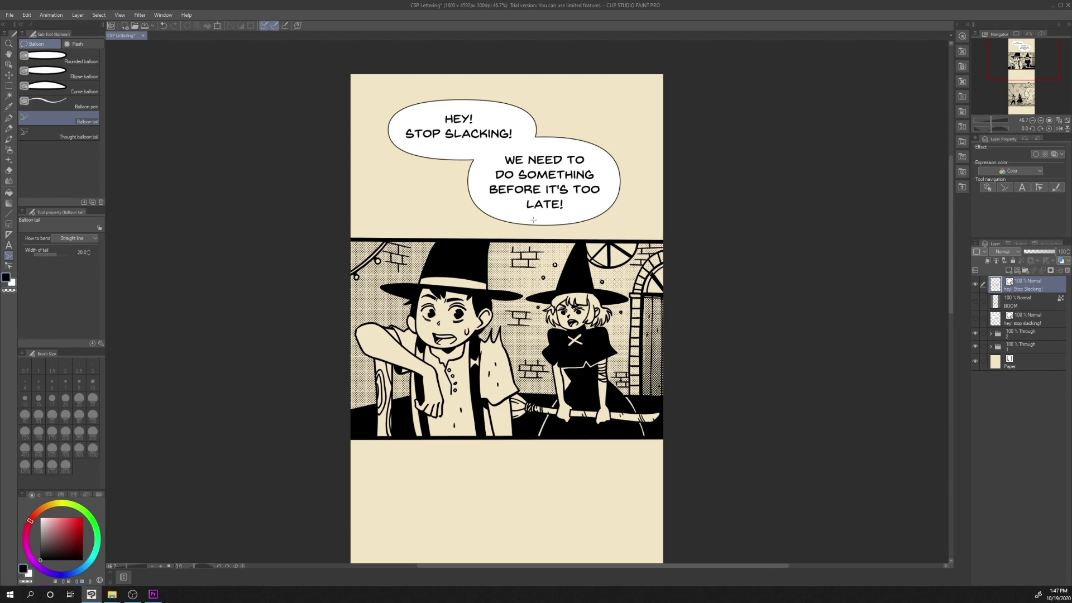
left_click_drag(533, 220, 553, 278)
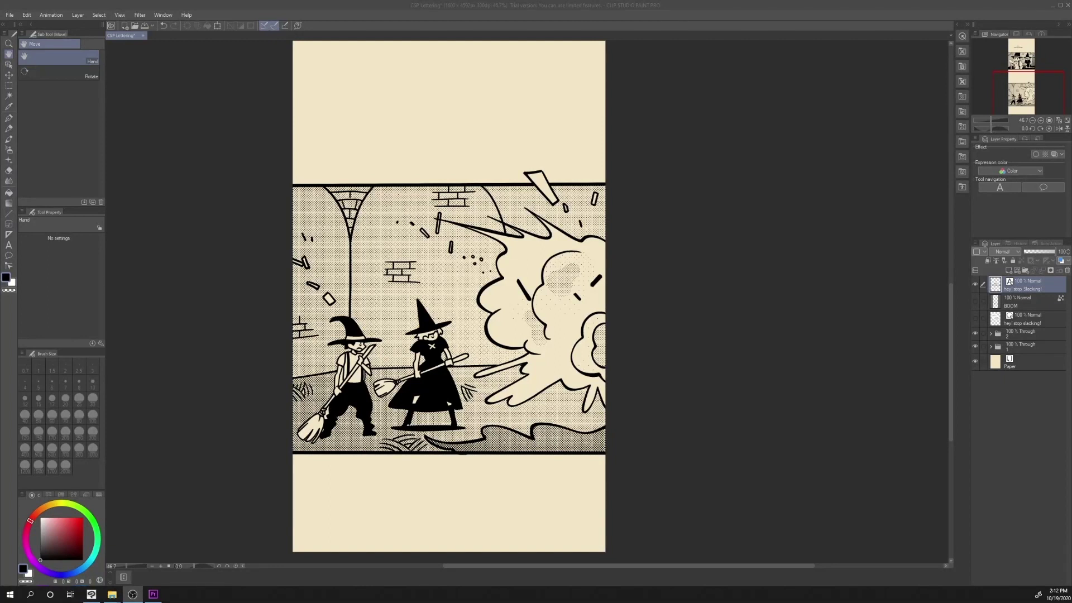
Create a 'BOOM!' text box in the BadaBoom BB font above the panel
left_click(9, 246)
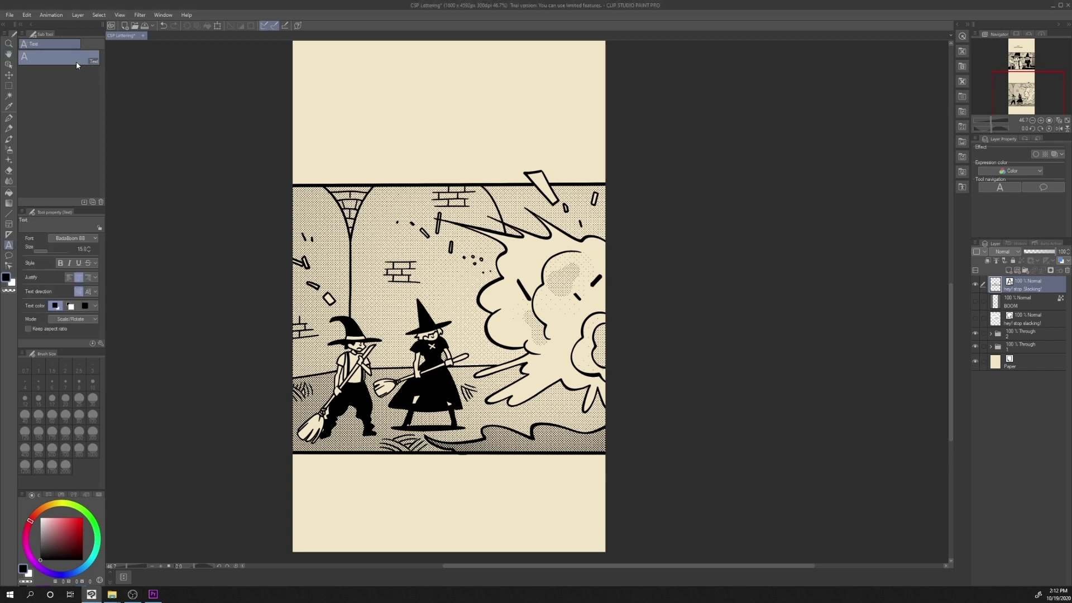
left_click(72, 239)
left_click(51, 277)
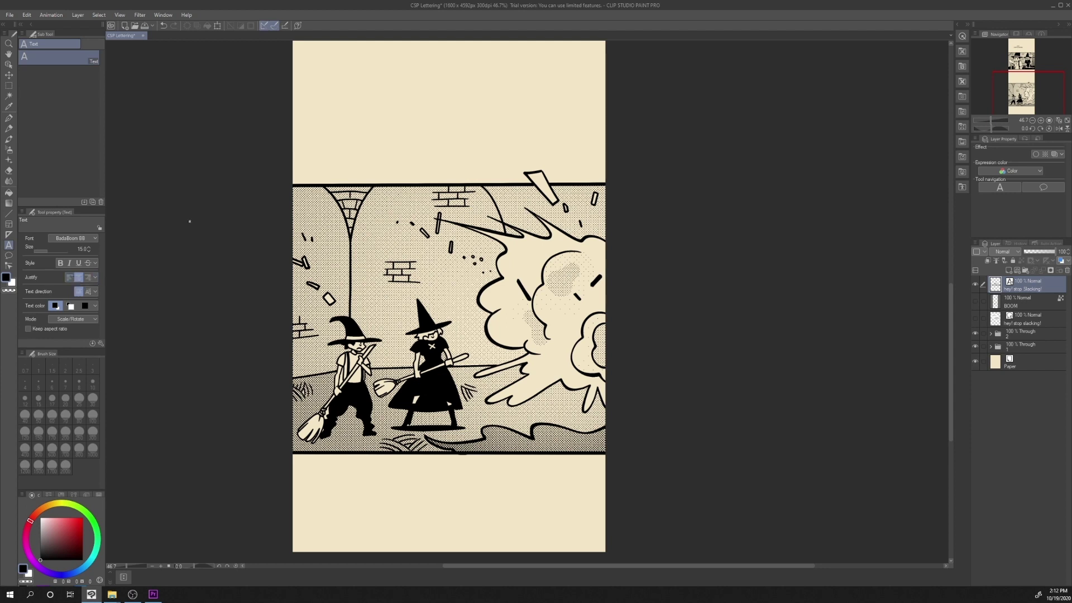
left_click(353, 128)
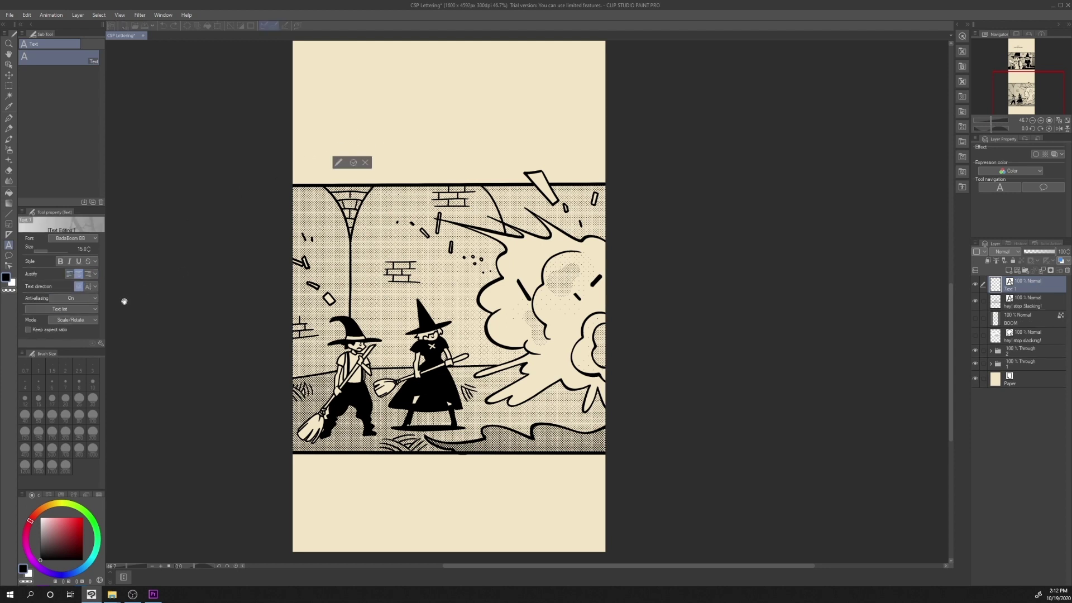
type("BOOM!")
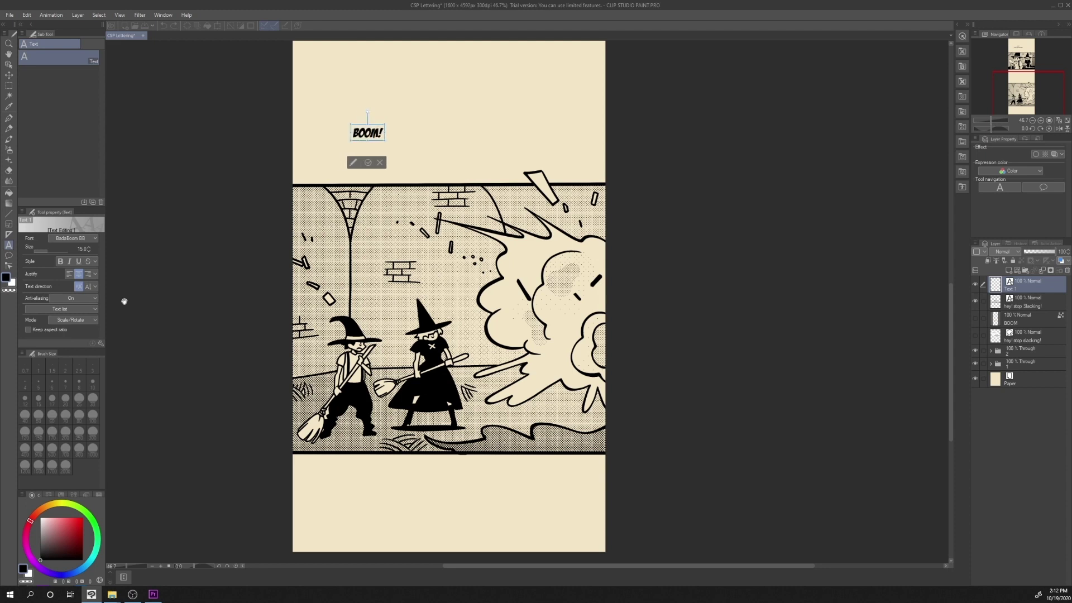
left_click(123, 301)
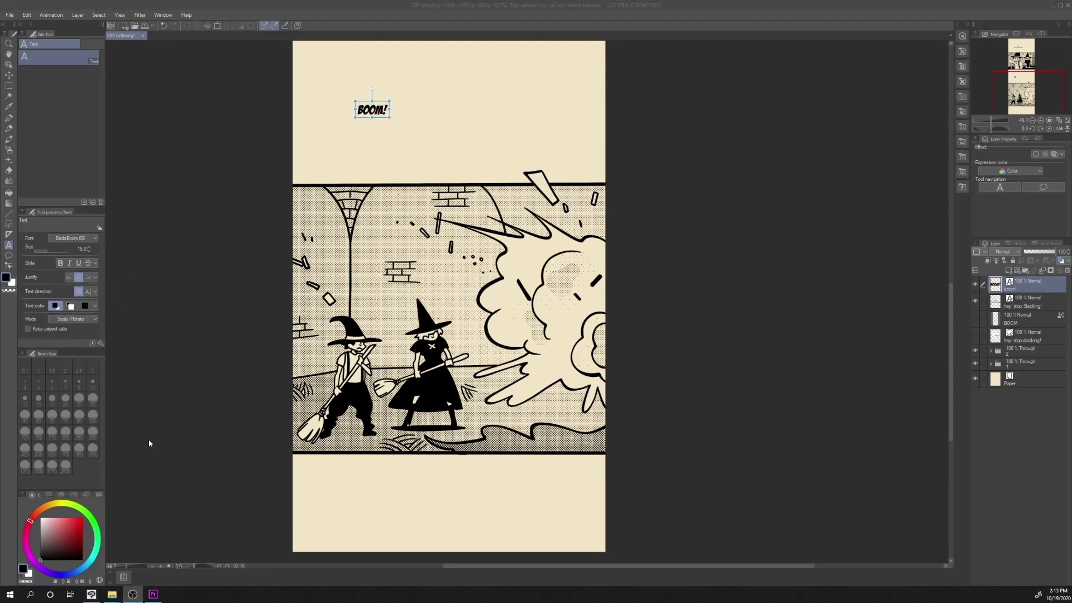
Enlarge BOOM!, tilt it about 18 degrees clockwise, and move it beside the explosion
left_click(390, 101)
left_click_drag(389, 102, 459, 65)
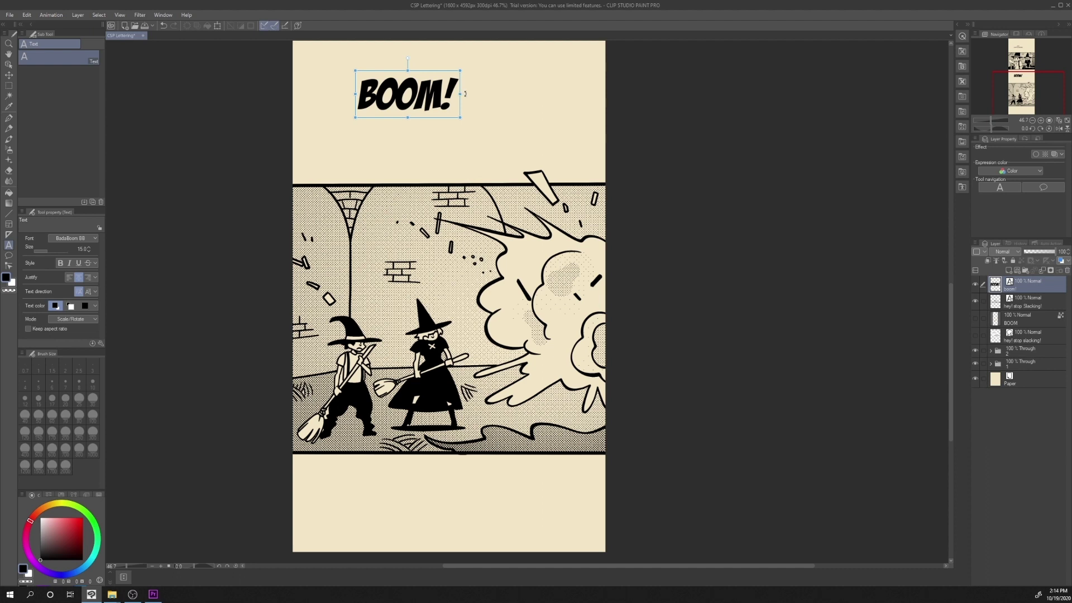
left_click_drag(465, 94, 461, 111)
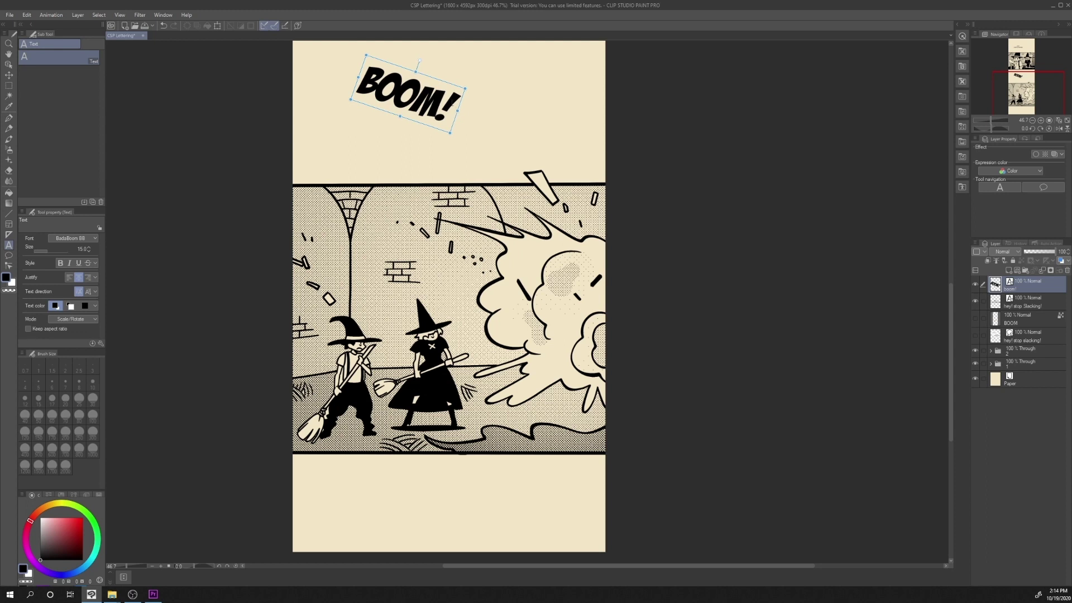
left_click(12, 77)
left_click_drag(407, 90, 442, 242)
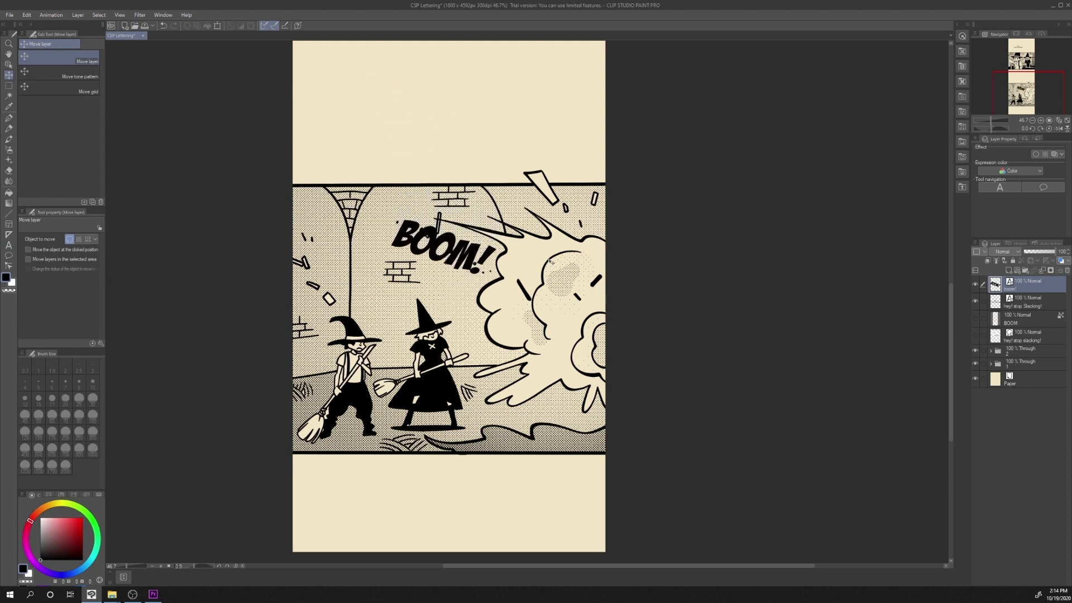
Rasterize the boom! text layer into pixels
key("alt+Tab")
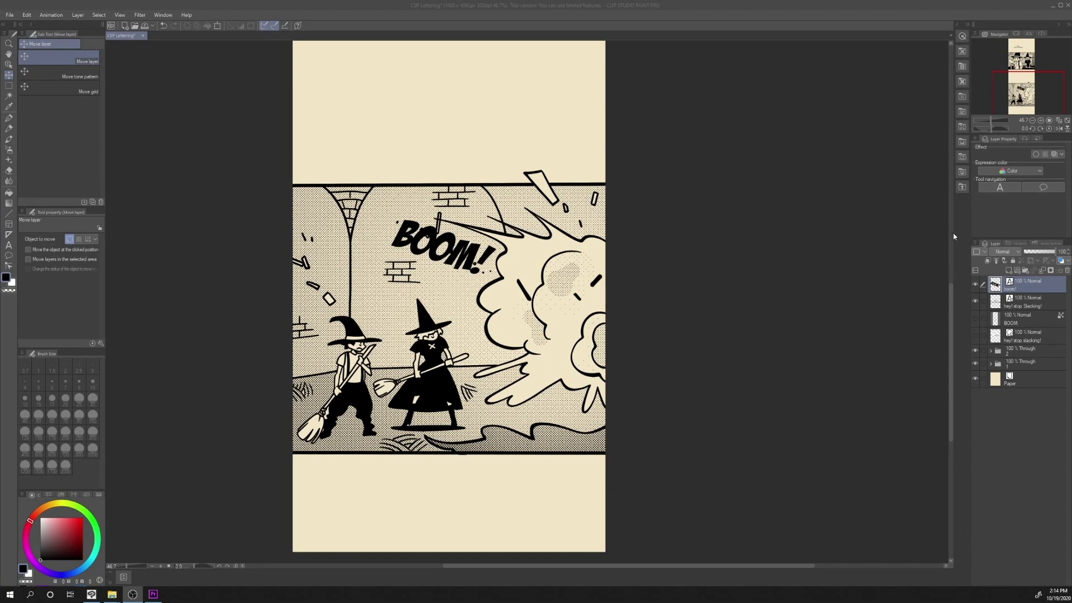
right_click(1030, 284)
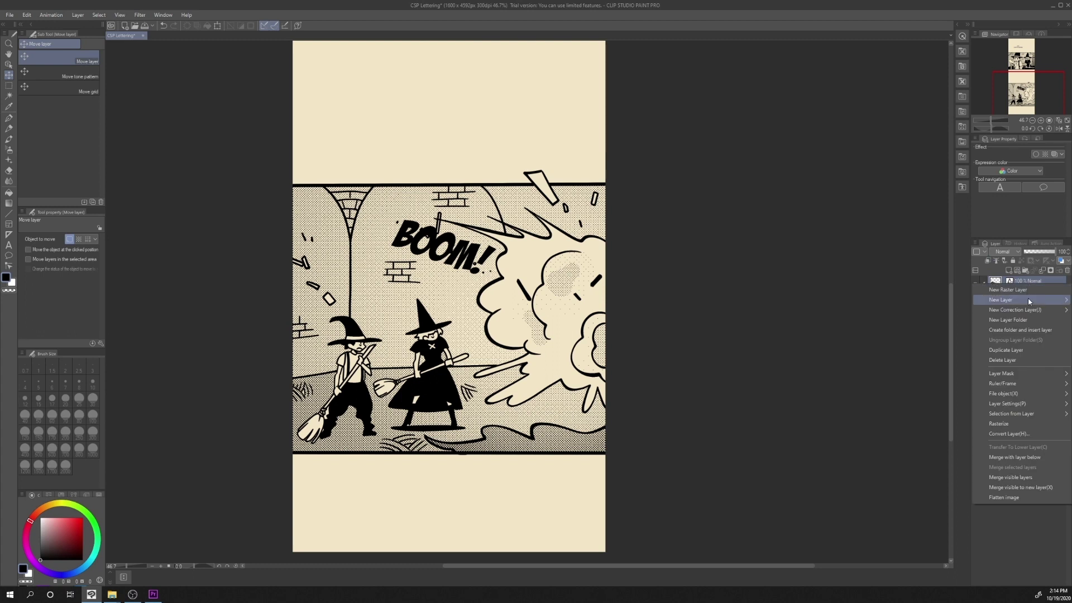
left_click(1047, 423)
Warp part of the BOOM! lettering with Edit > Transform > Mesh Transformation
key("alt+Tab")
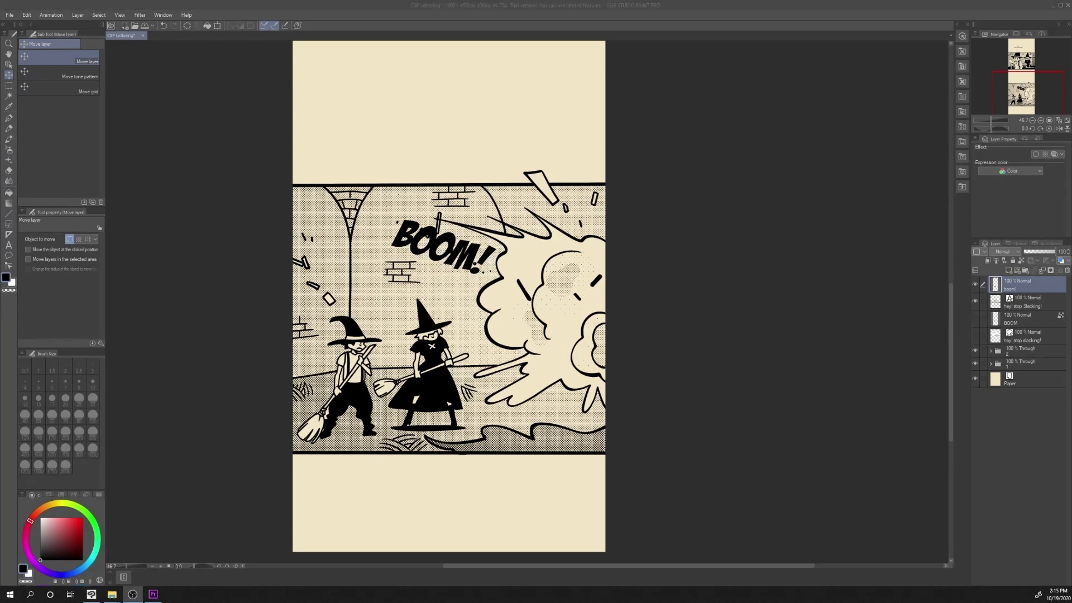
left_click(27, 14)
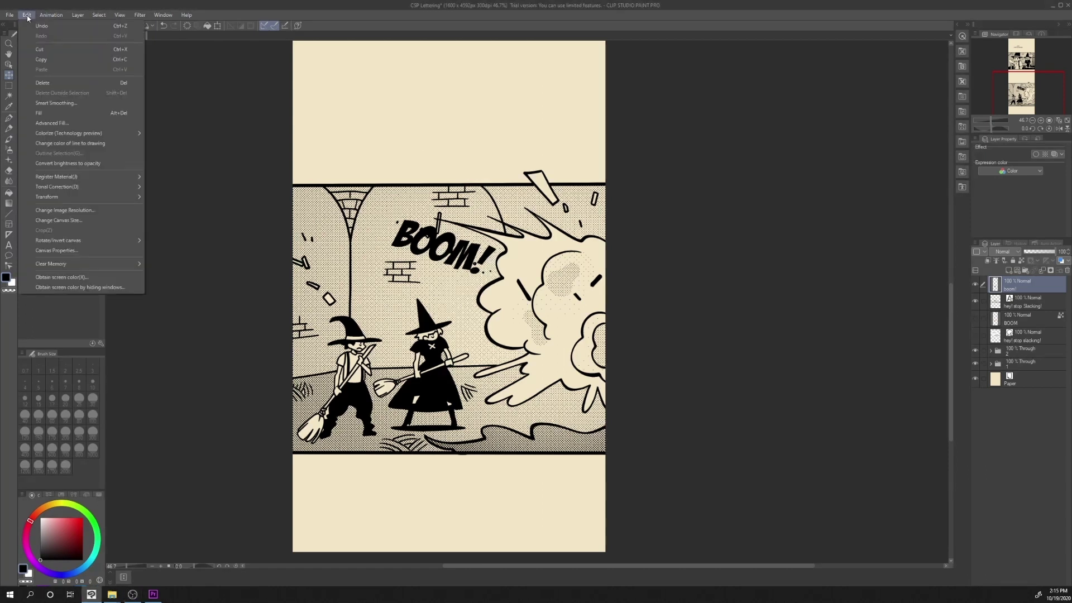
mouse_move(110, 199)
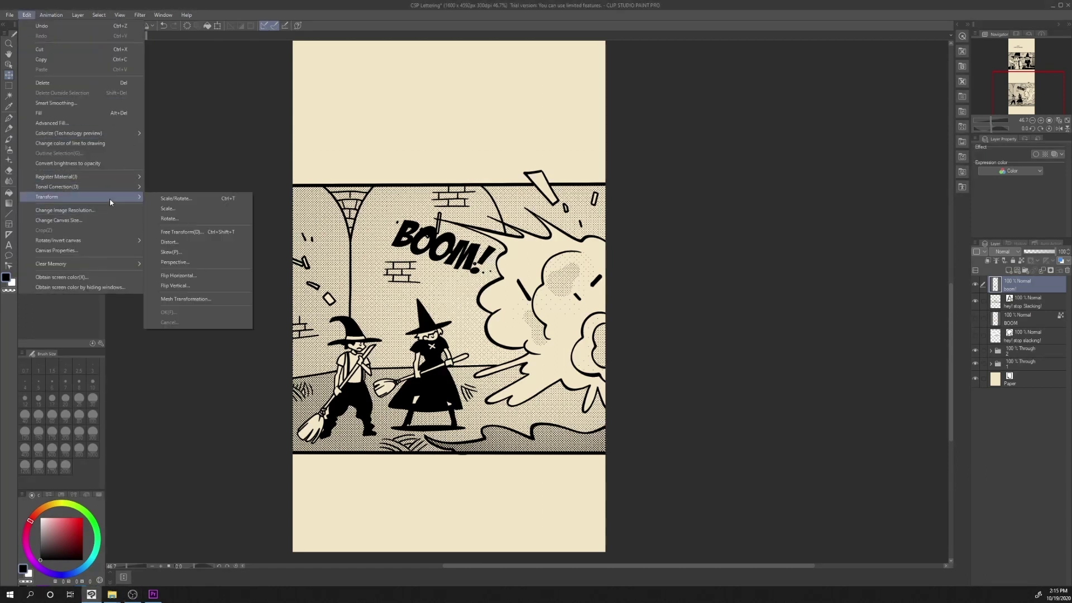
left_click(204, 299)
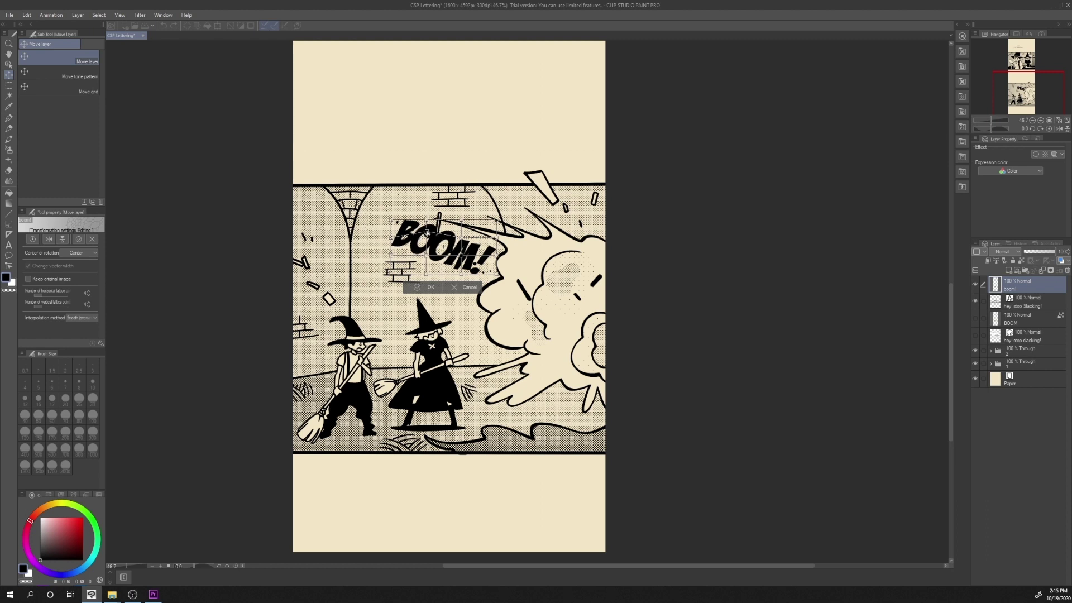
left_click_drag(424, 226, 455, 255)
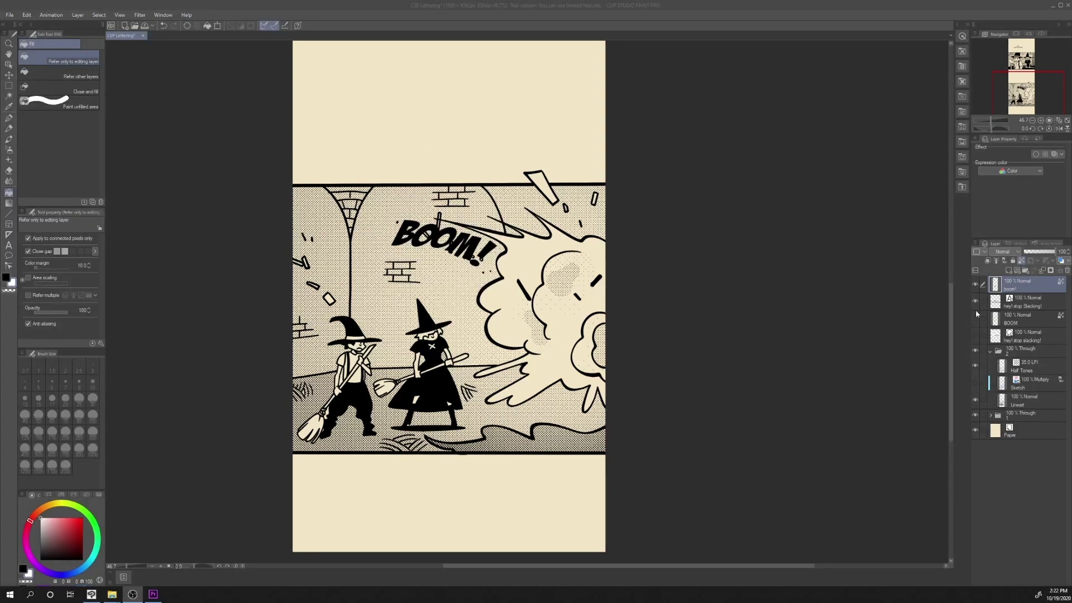
Lock transparent pixels on the BOOM! layer and enlarge the G-pen to paint it white
left_click(1021, 261)
left_click(10, 120)
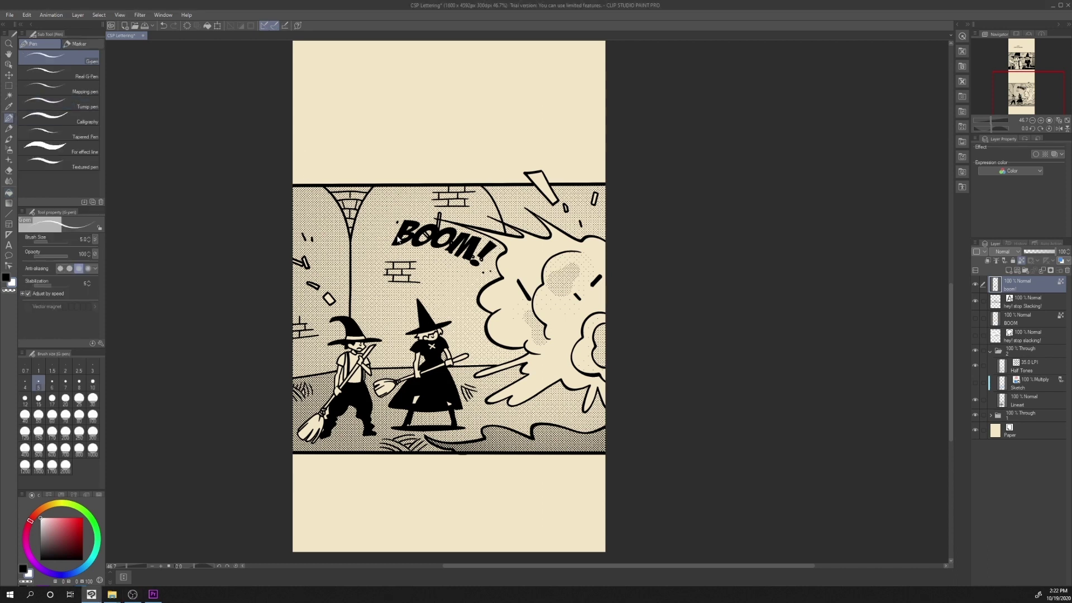
left_click_drag(398, 239, 492, 254, "ctrl+alt")
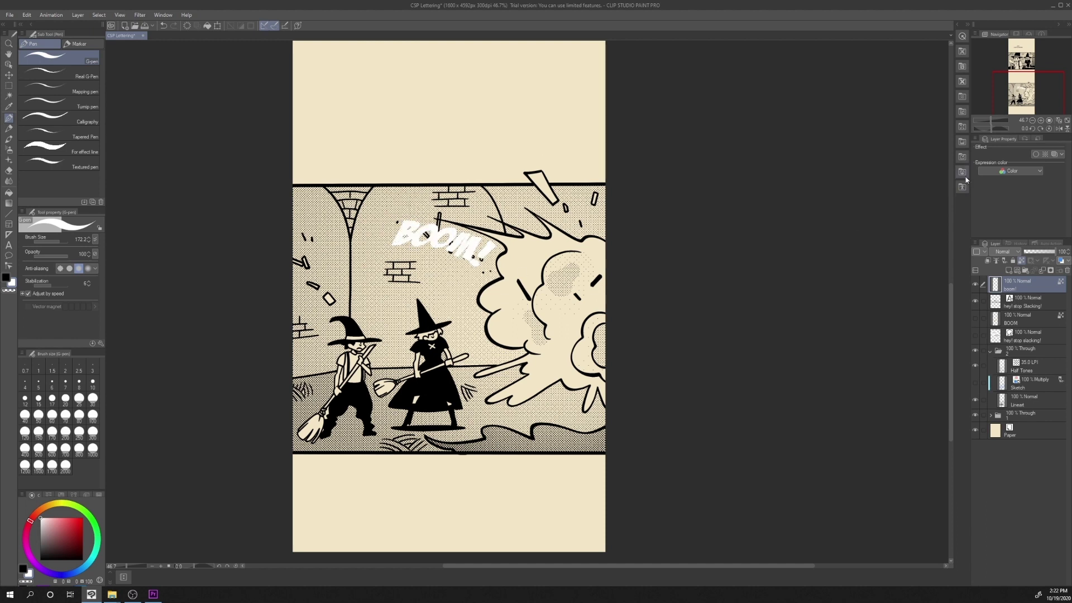
Enable the layer's Border effect with black edge colour and edge thickness 5.0
left_click(1036, 154)
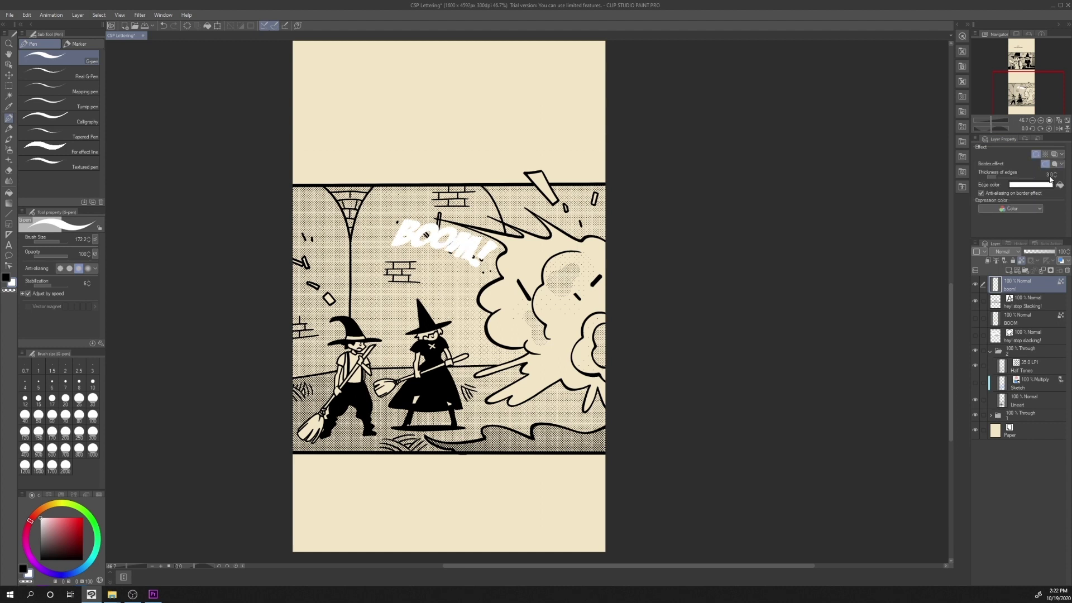
left_click(8, 279)
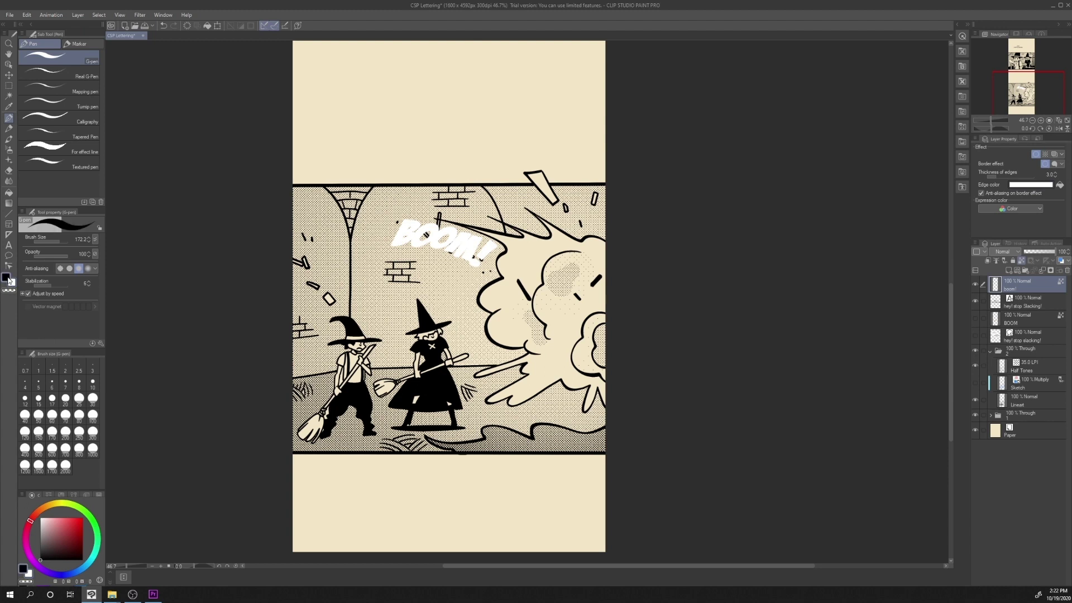
left_click(1061, 187)
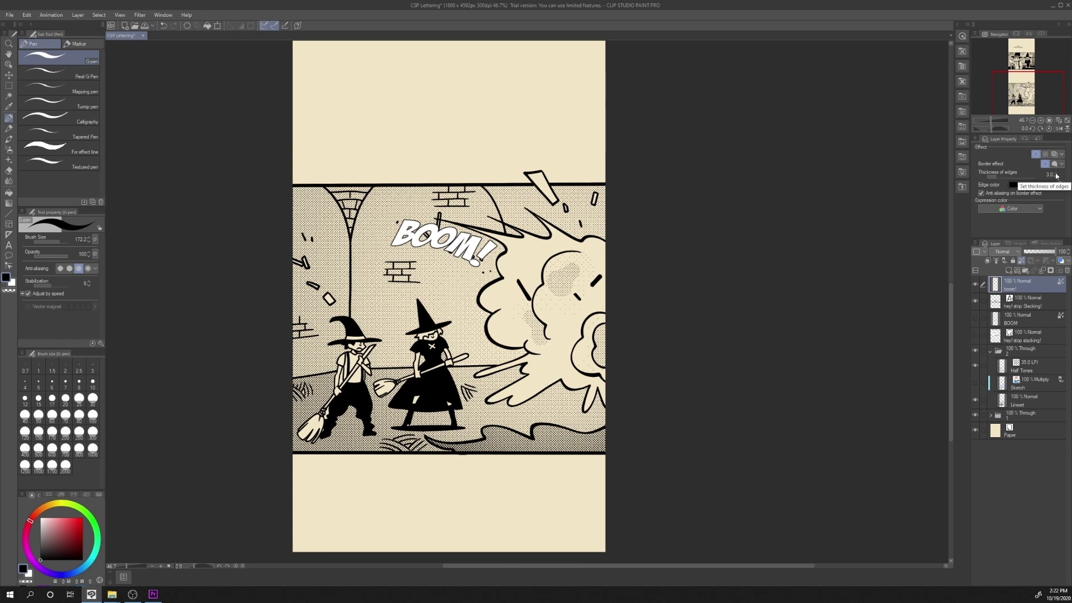
left_click(1056, 175)
left_click(1056, 174)
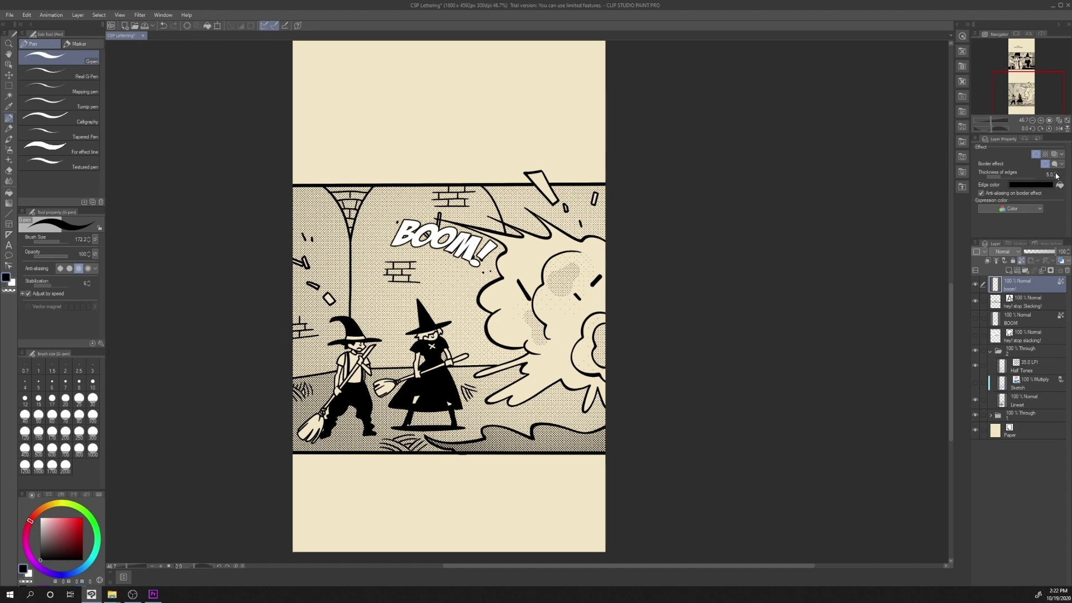